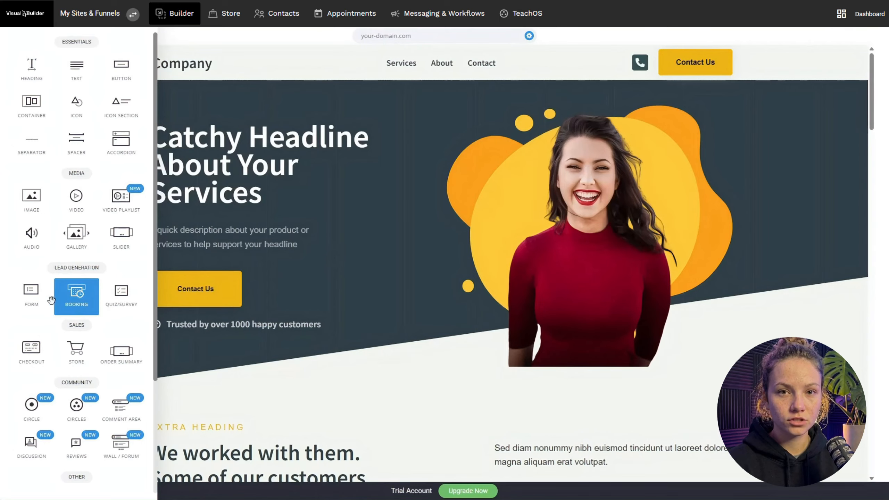
- On the contact page, view the field types available for the form and go to editing the CRM properties
click(482, 65)
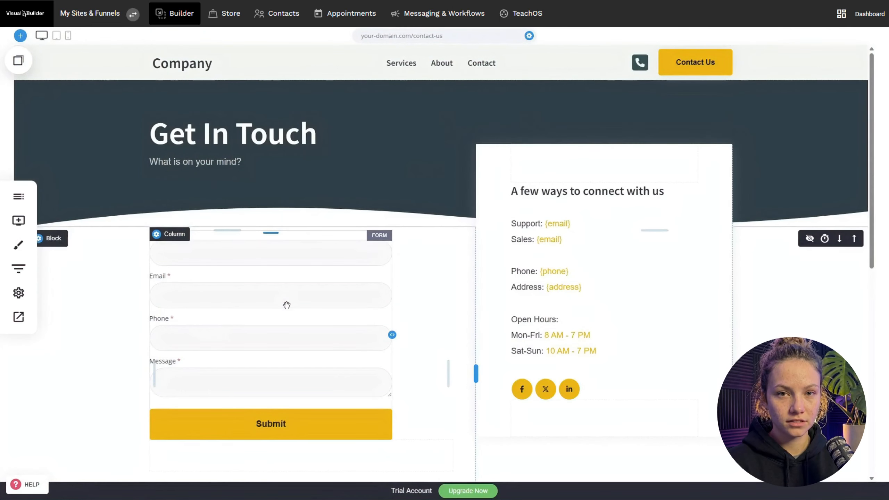
double_click(267, 296)
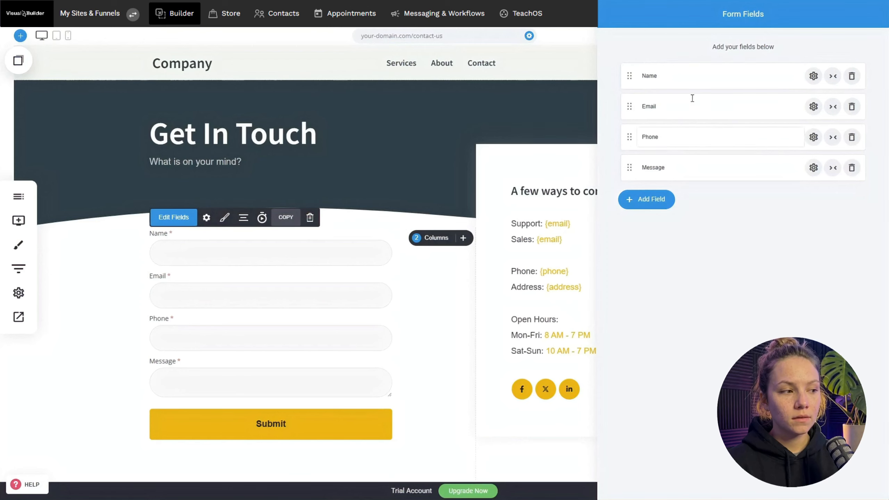
click(664, 204)
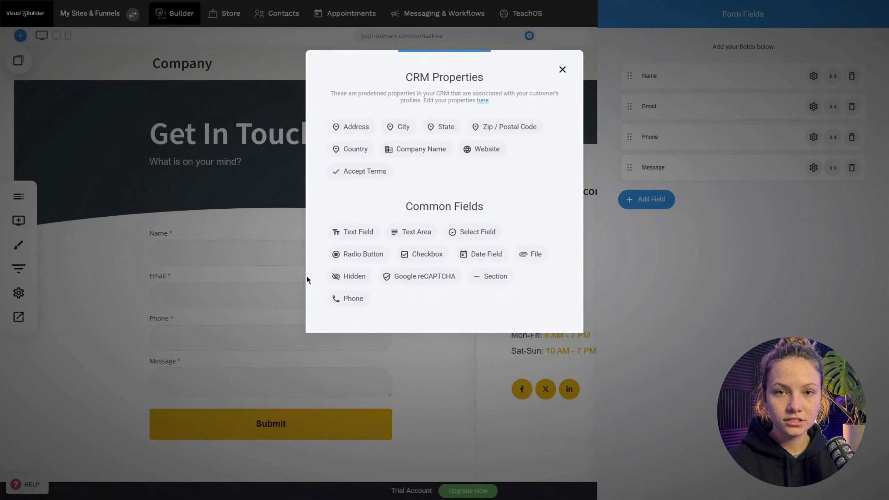
click(482, 101)
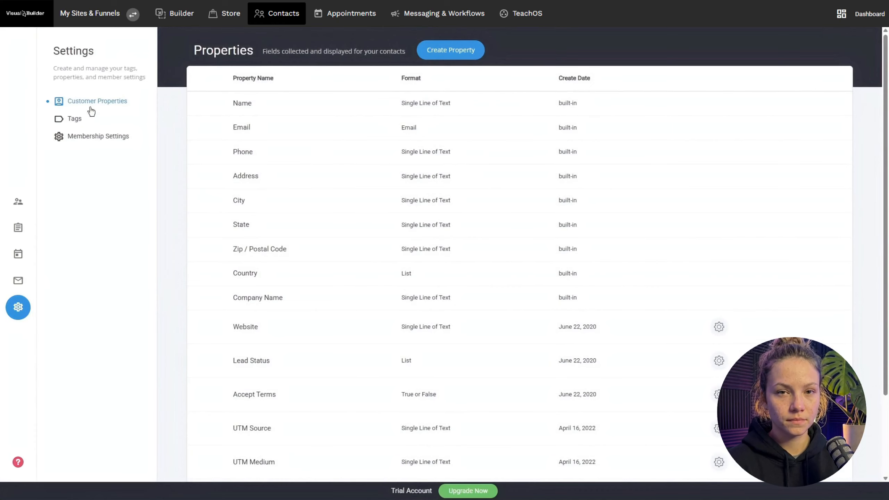
- Create a customer property labelled "Are" with field type Number, available in forms, and save it
scroll(513, 184, down, 3)
scroll(549, 186, up, 3)
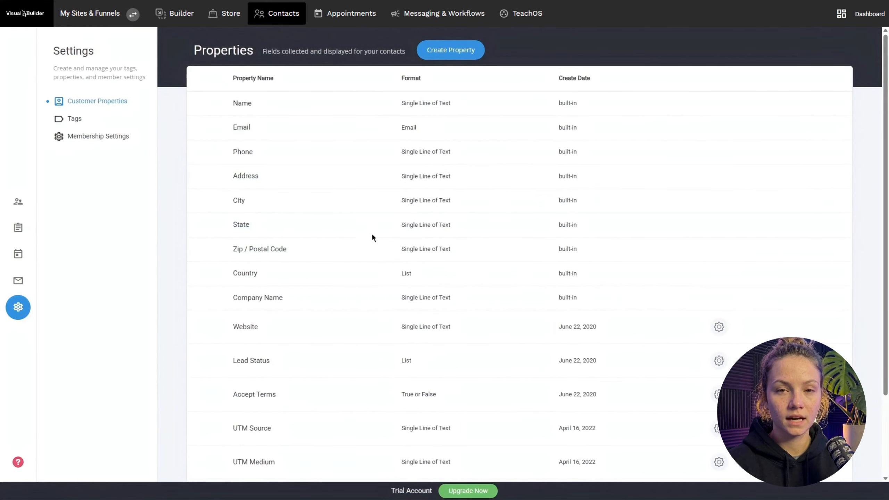
scroll(374, 234, down, 3)
scroll(449, 228, up, 4)
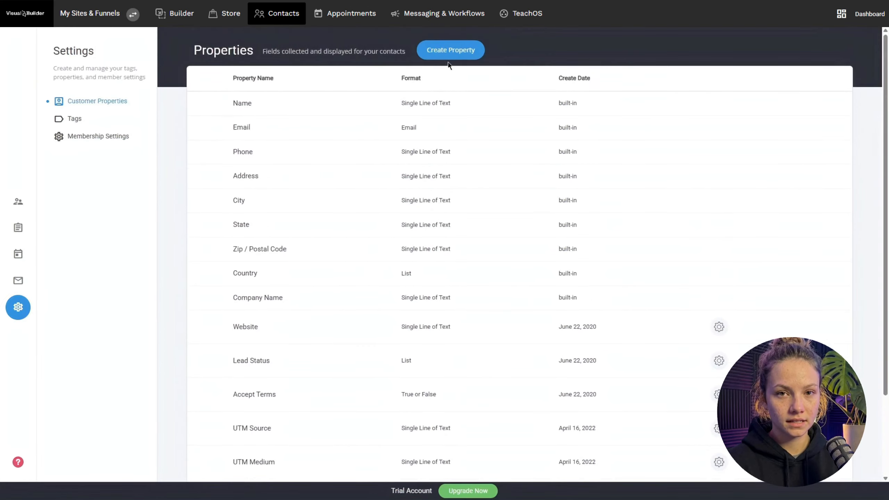
click(452, 50)
text(Age)
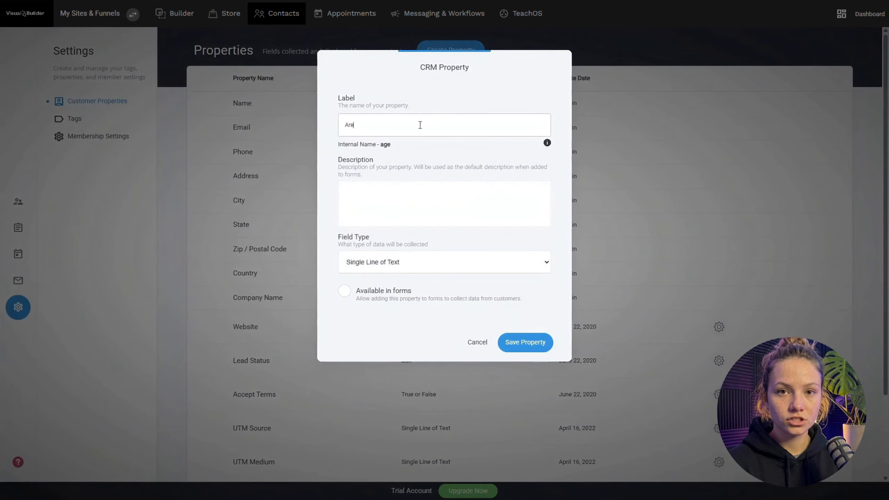
click(449, 267)
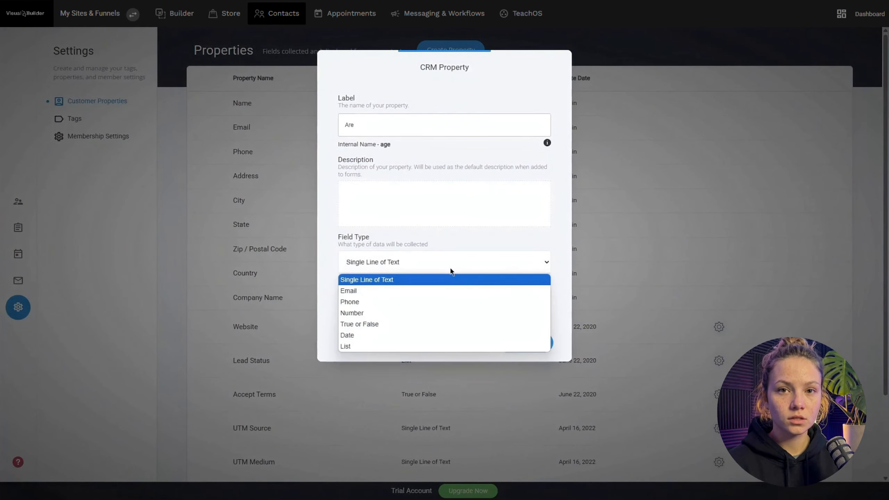
click(378, 312)
click(373, 298)
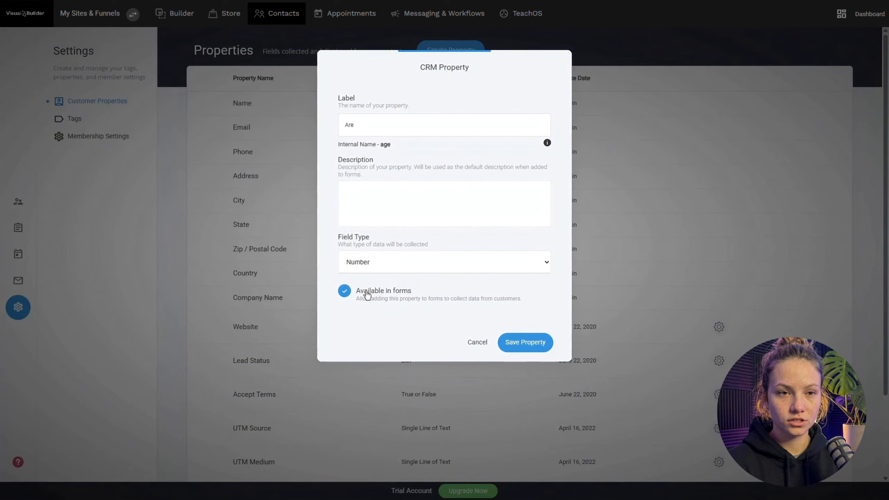
click(525, 342)
- Correct the label of the new number property "Are" to "Age" and save the property
scroll(366, 318, down, 4)
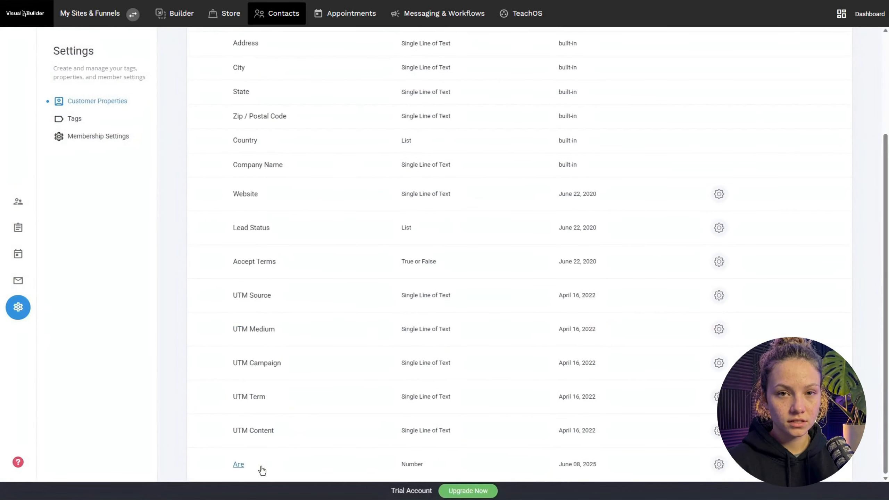
scroll(366, 423, up, 1)
scroll(399, 336, up, 3)
scroll(399, 336, down, 4)
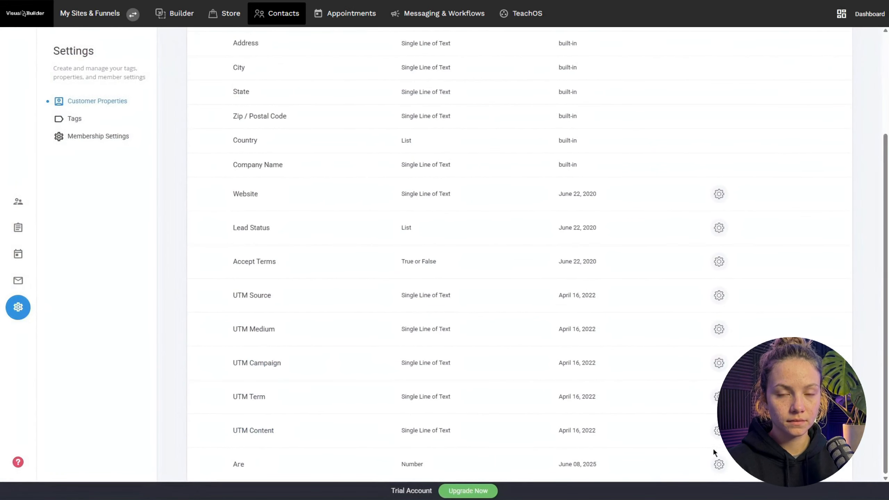
click(718, 464)
click(402, 167)
key(BackSpace)
key(BackSpace)
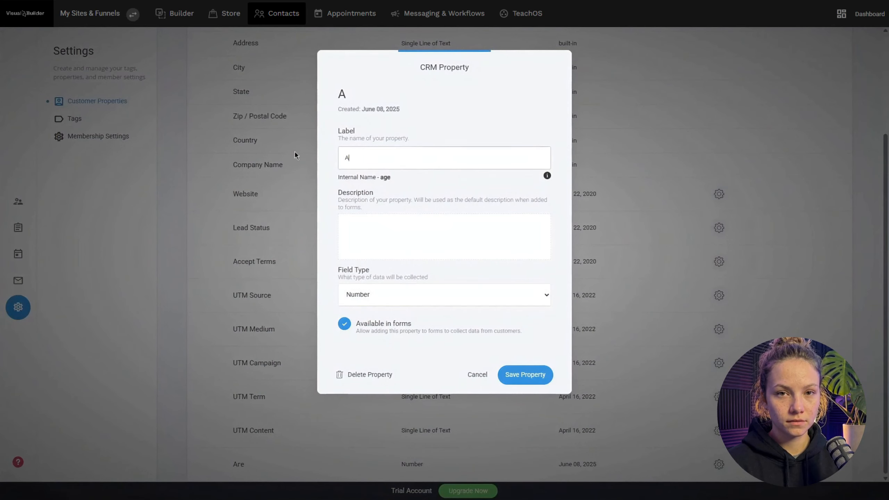
text(ge)
click(525, 374)
scroll(769, 241, up, 4)
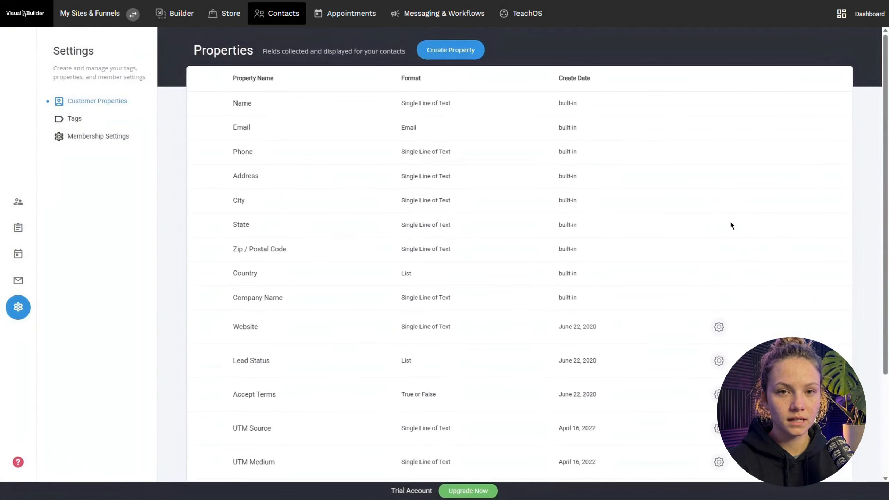
- Return to the contact page in the site builder and add the Age property as a field of its form
click(175, 13)
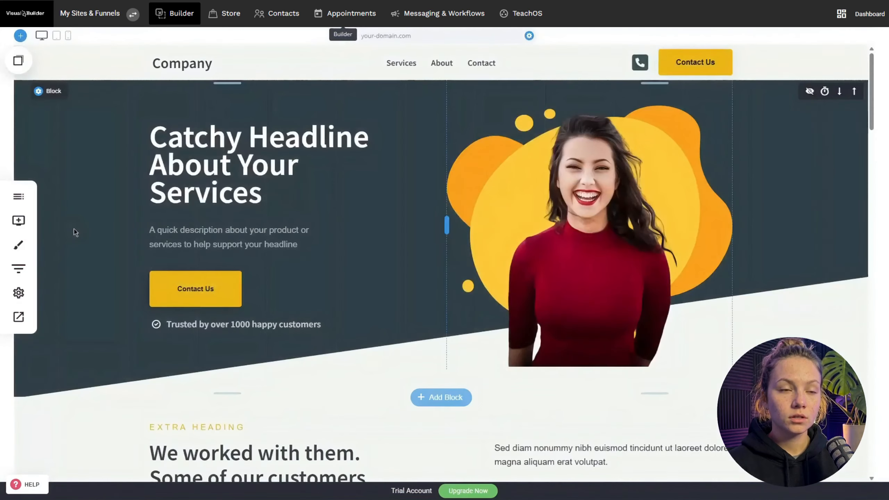
click(473, 62)
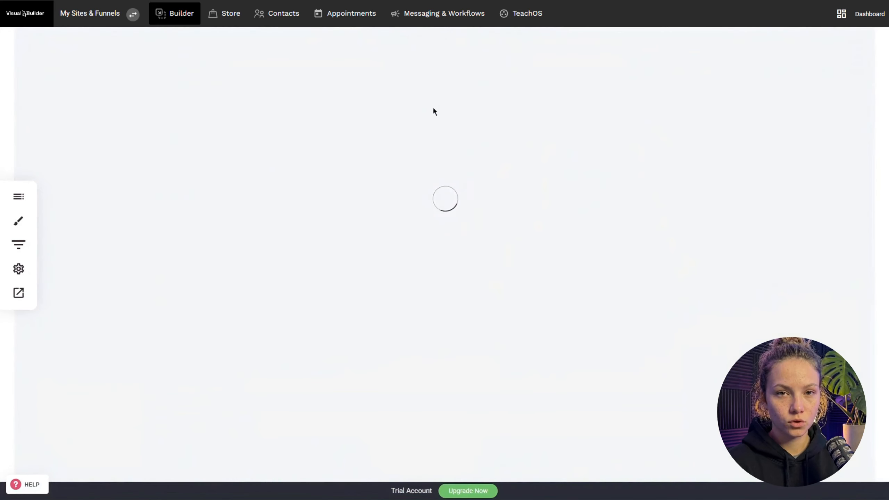
click(276, 318)
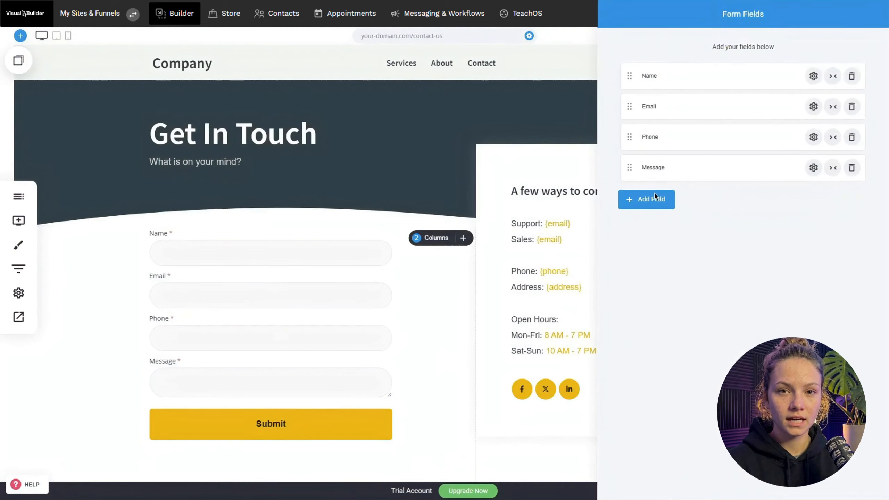
click(650, 198)
click(419, 173)
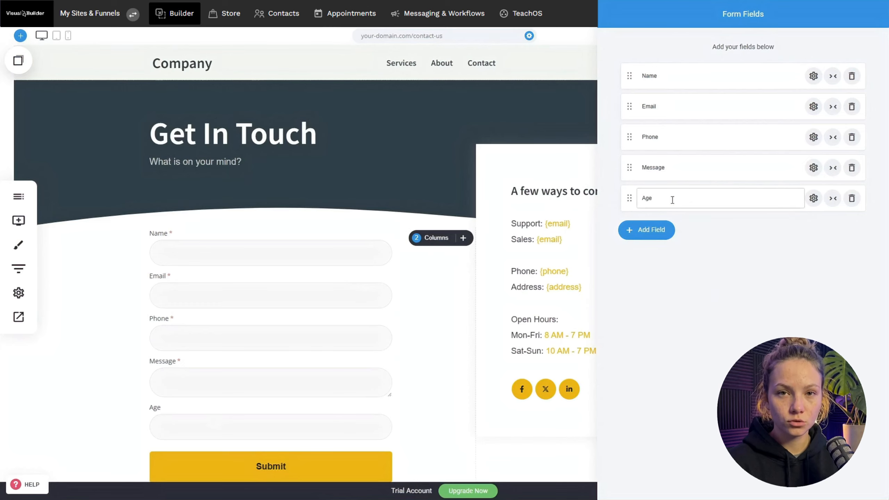
click(464, 151)
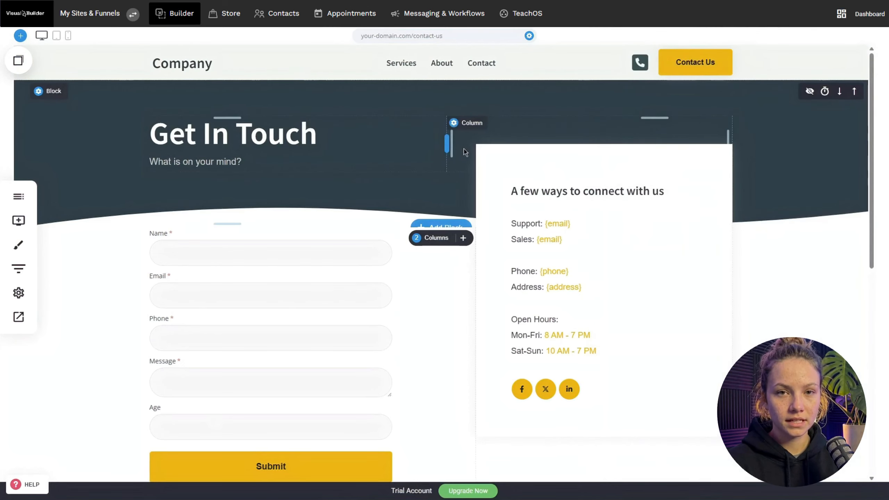
- Preview the website and fill in the contact form's name, email and phone fields with sample contact details
click(18, 316)
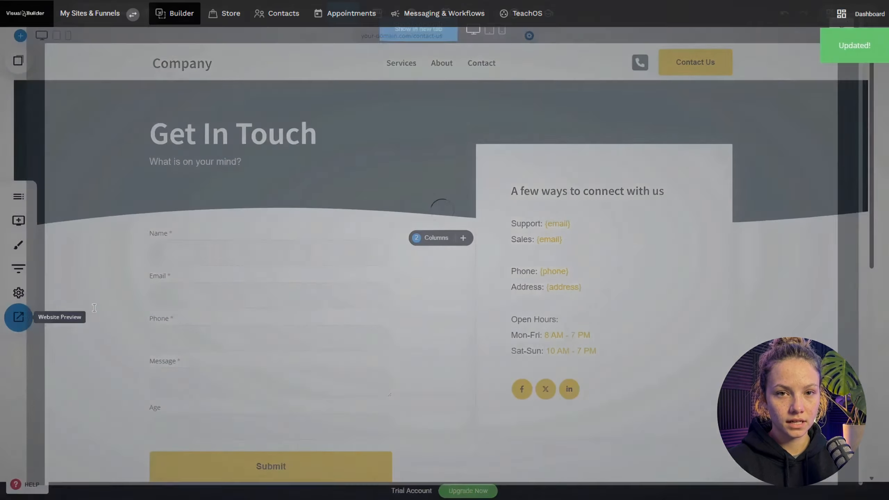
click(191, 241)
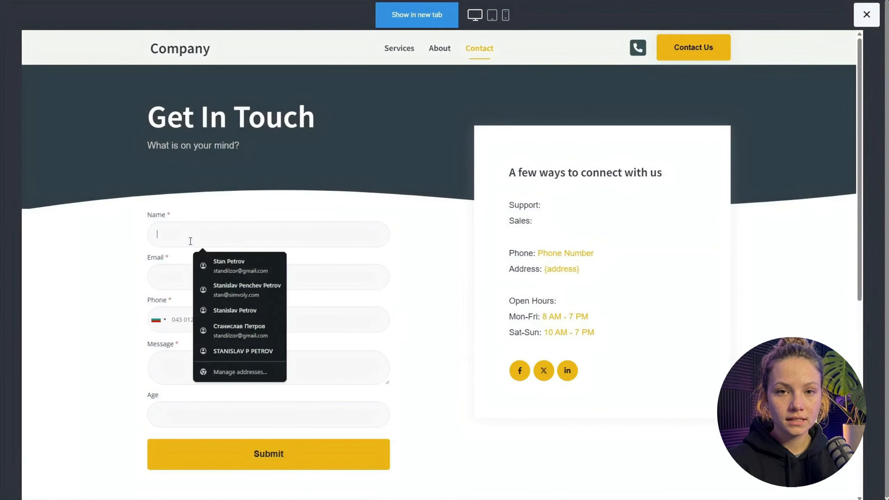
key(Escape)
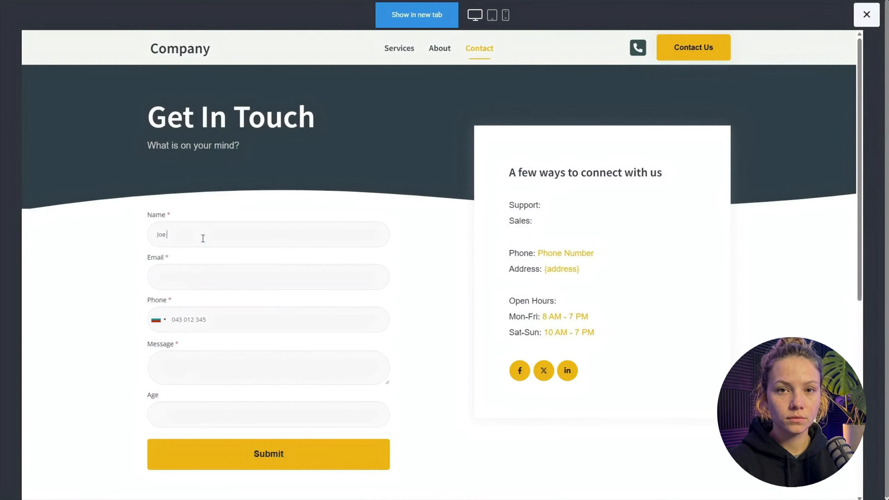
text(joe@domain)
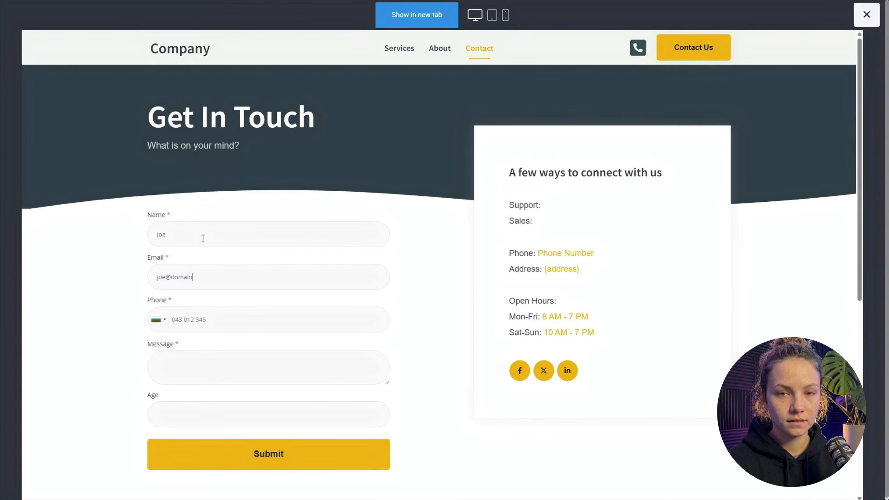
text(.com)
key(Tab)
click(195, 314)
text(12)
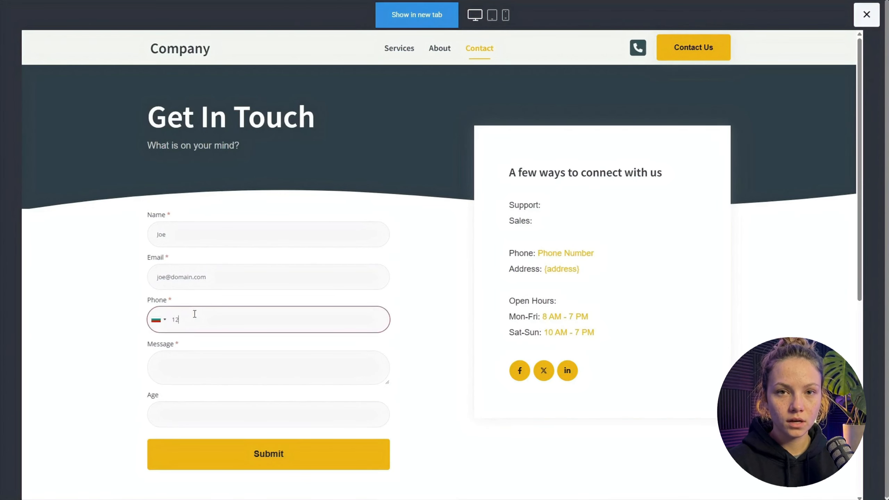
text(341321)
- Enter "Message" as the message and 35 as the age, submit the contact form and close the preview
click(199, 364)
text(Me)
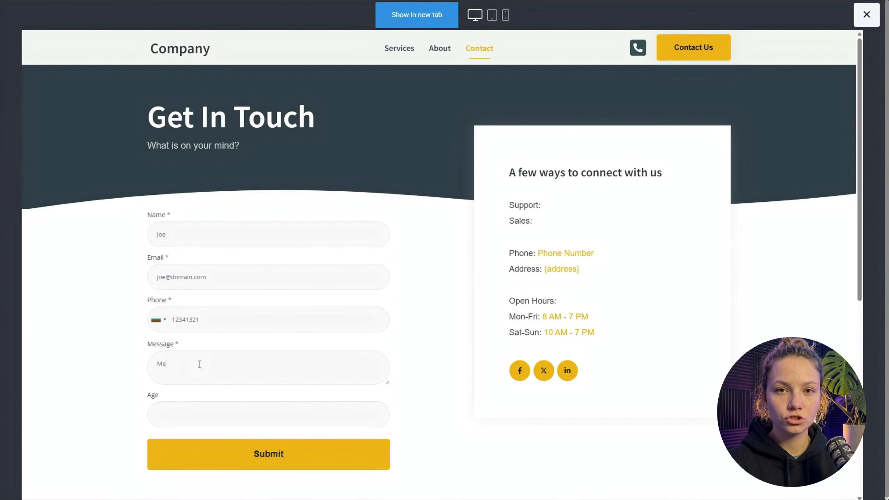
text(ssage)
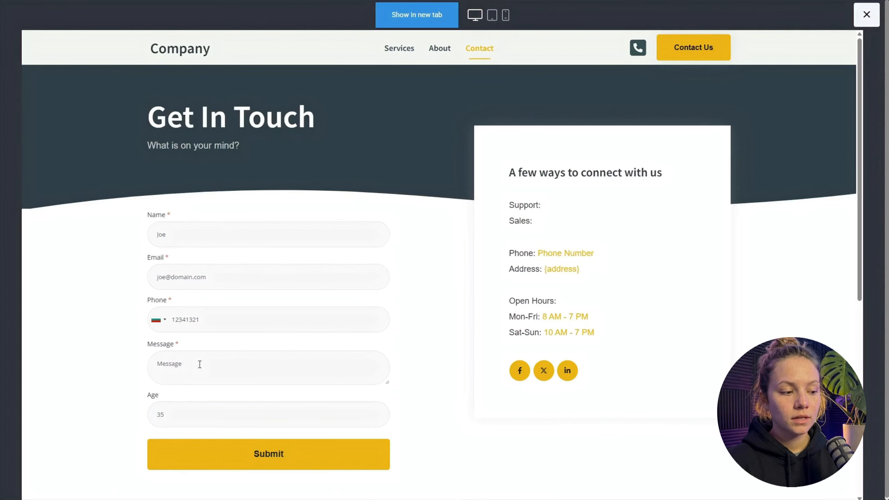
click(241, 453)
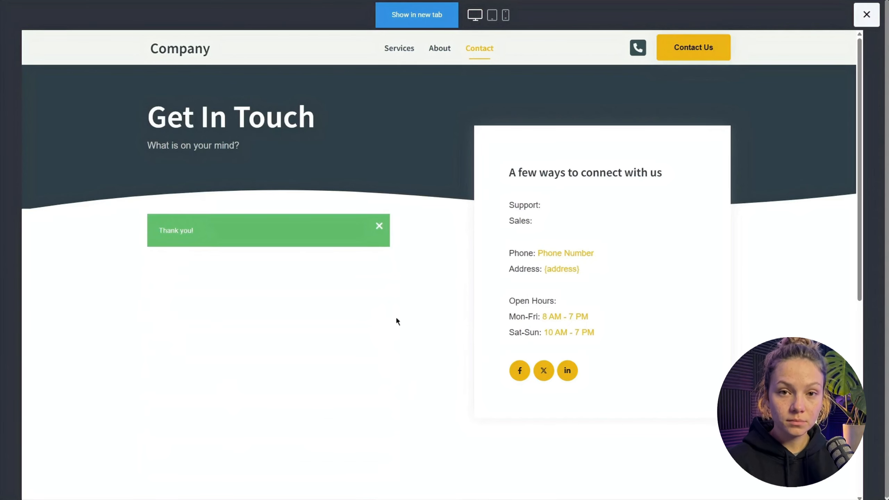
click(865, 16)
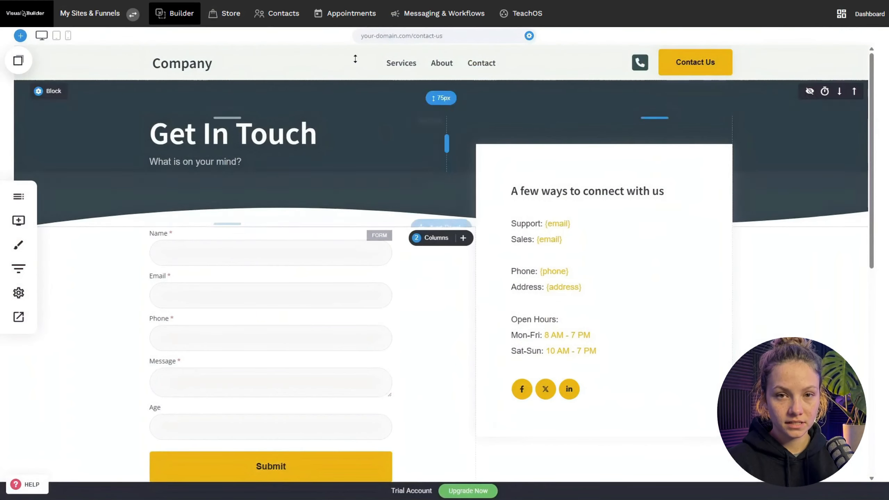
- Open the newly submitted contact's record and review its email, activity and full list of properties, including Age
click(276, 13)
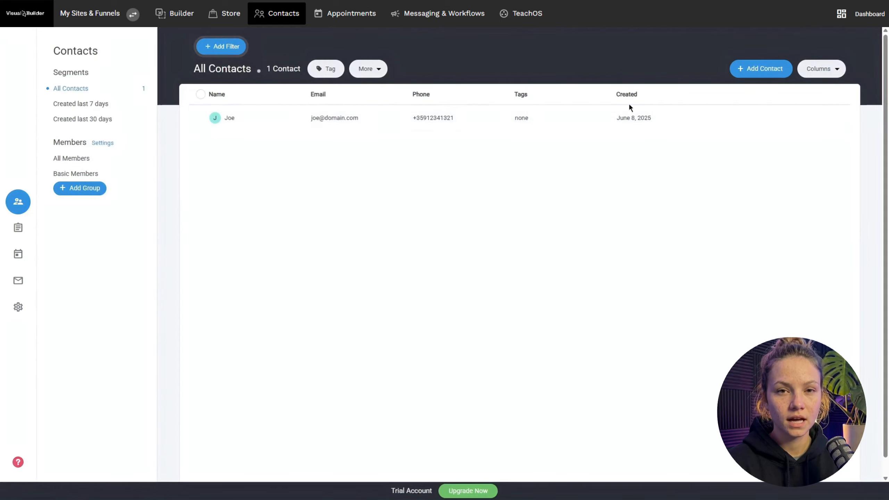
click(343, 119)
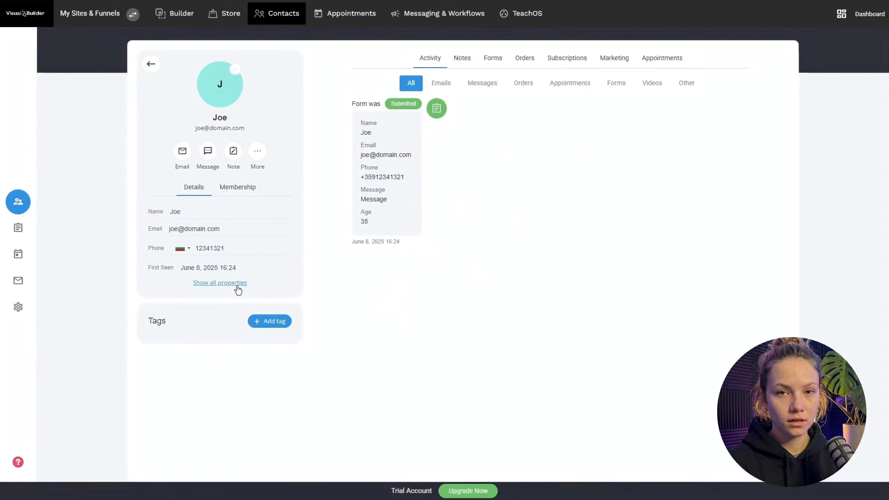
click(219, 283)
scroll(291, 232, down, 4)
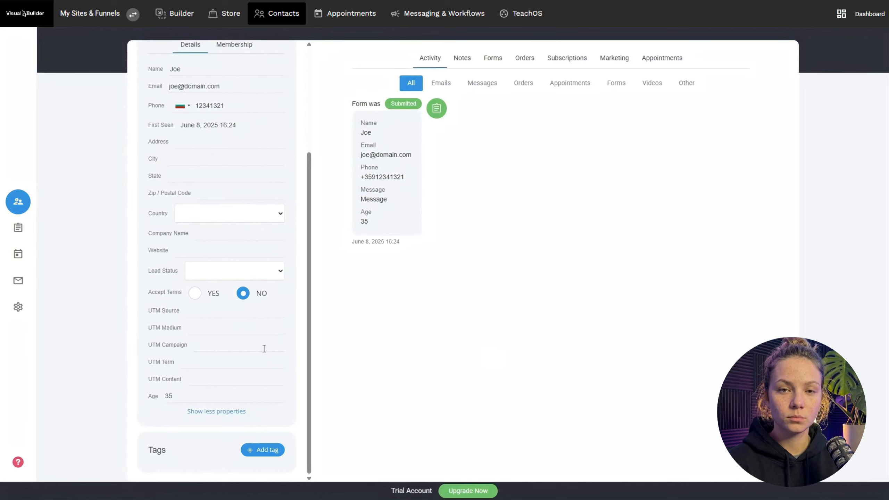
scroll(263, 348, up, 4)
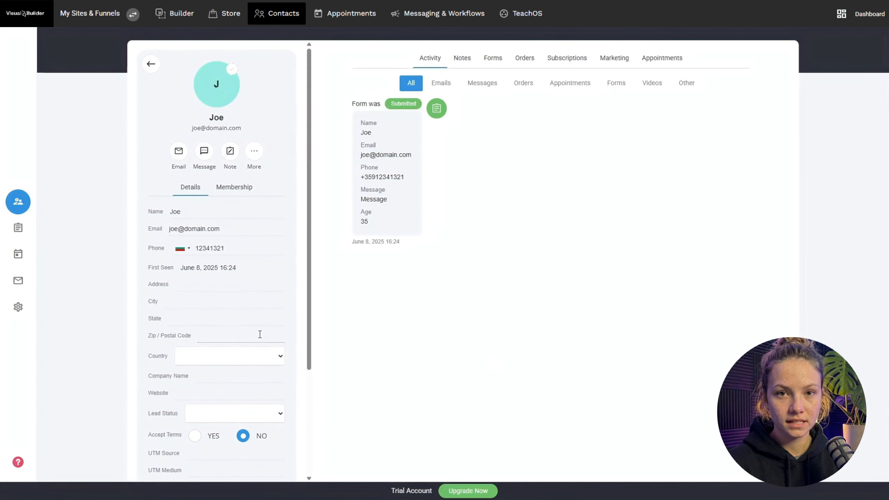
scroll(329, 333, down, 4)
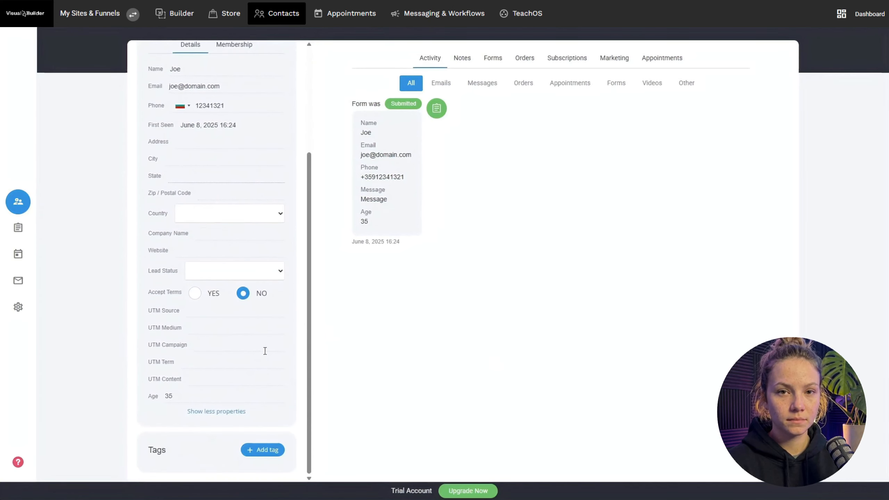
click(225, 412)
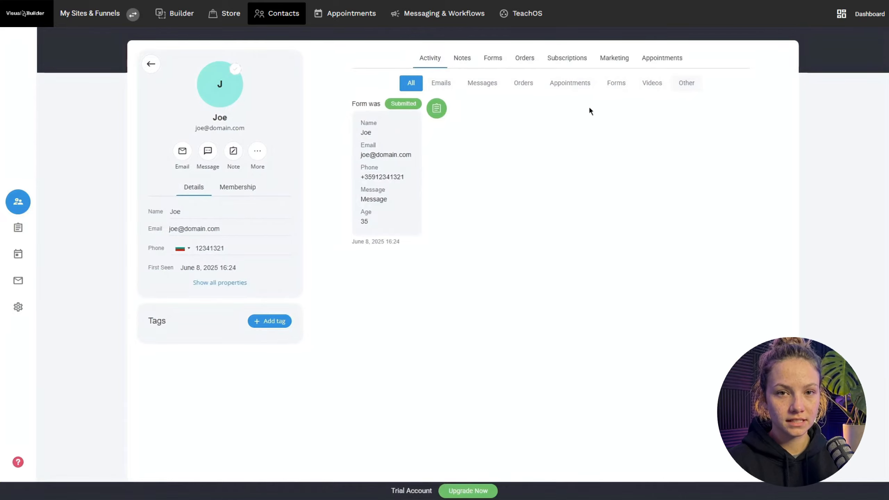
triple_click(231, 126)
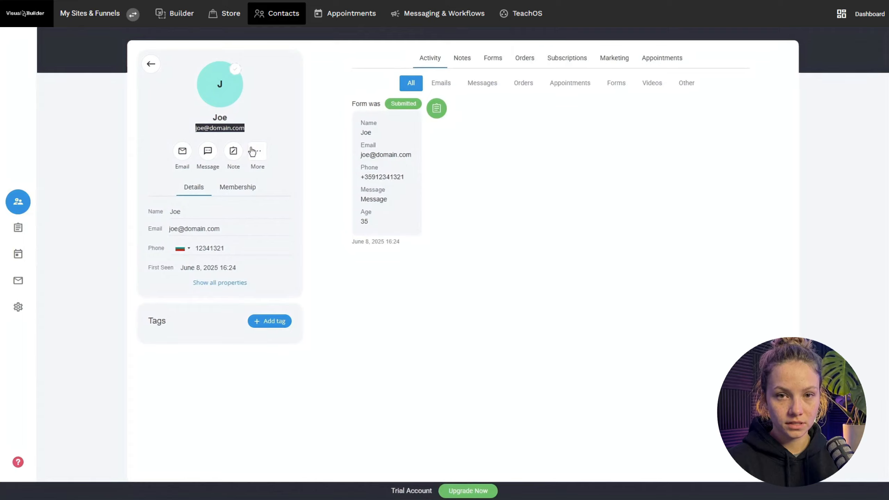
click(506, 191)
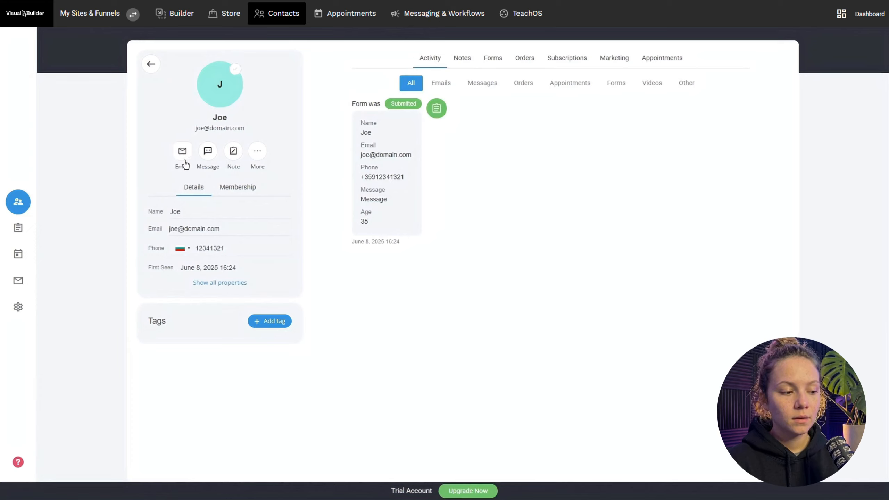
- Check which message types can be sent to the contact from the record, and leave the record
click(208, 153)
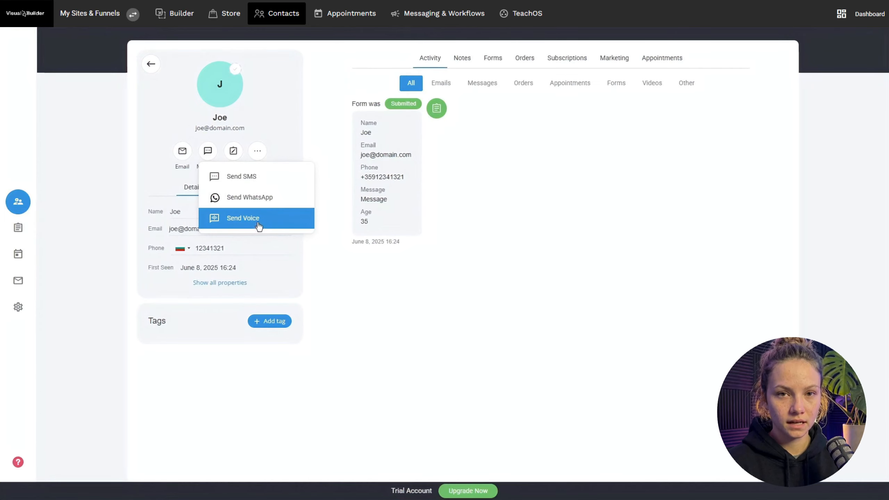
click(318, 143)
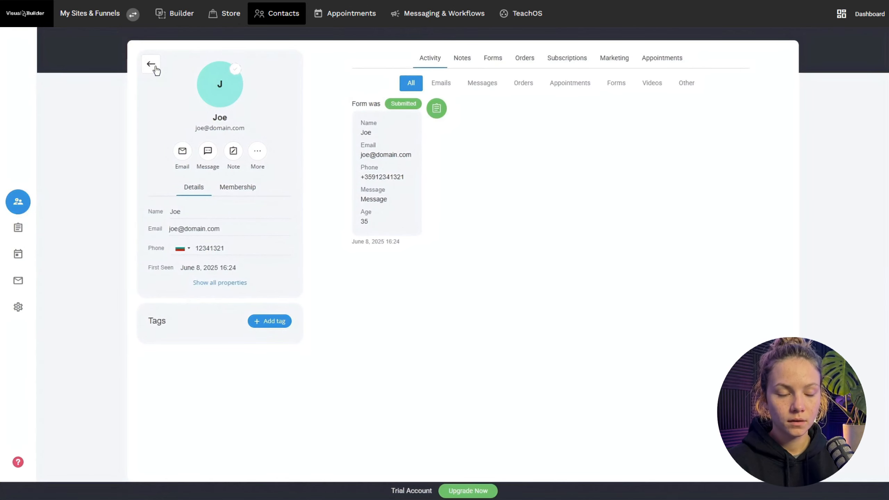
click(155, 69)
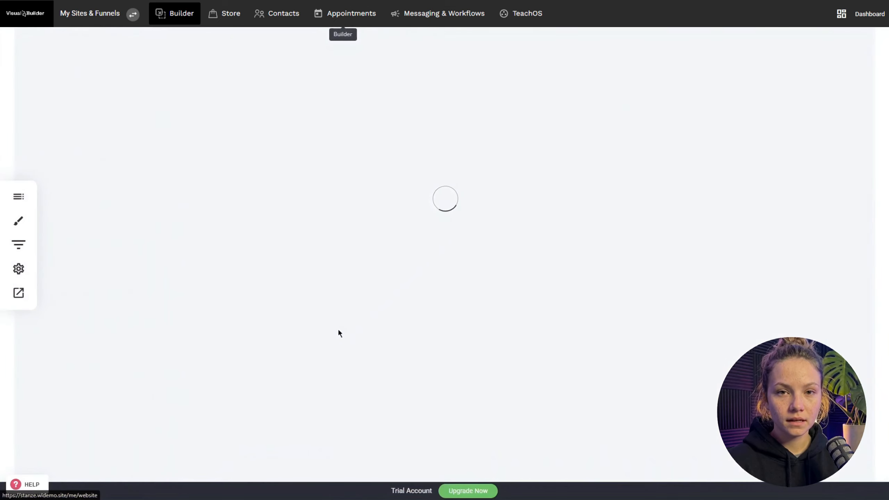
- Place a Booking widget below the customer logos on the home page and check which booking events it offers
scroll(280, 258, down, 5)
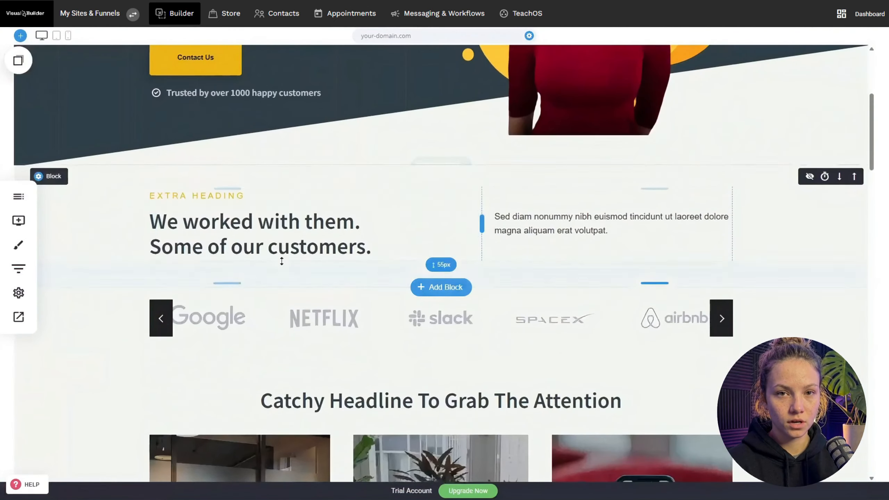
click(19, 220)
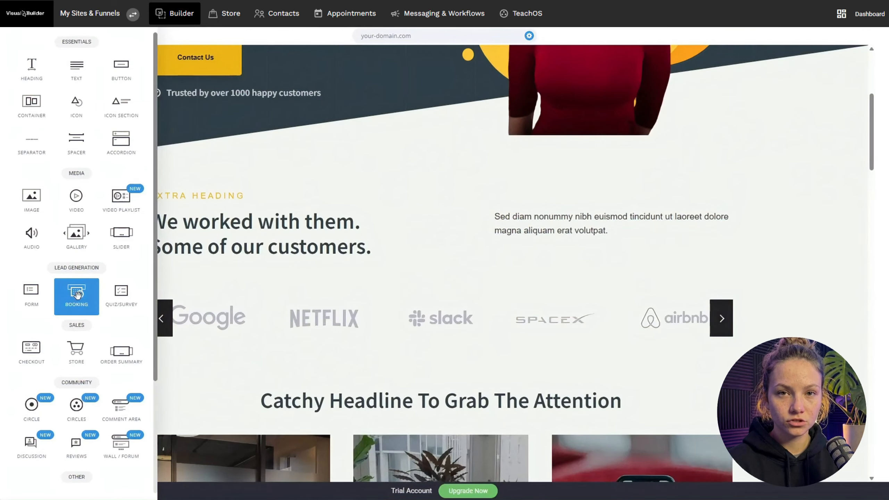
drag(77, 295, 377, 348)
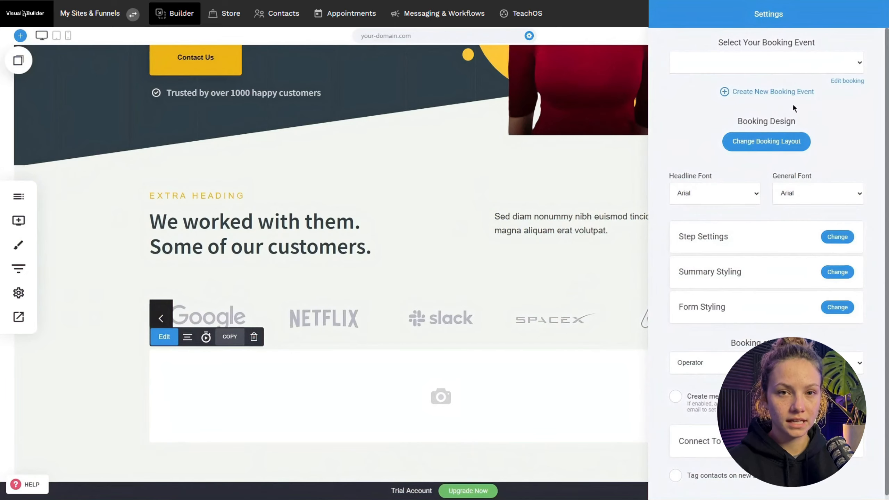
click(784, 66)
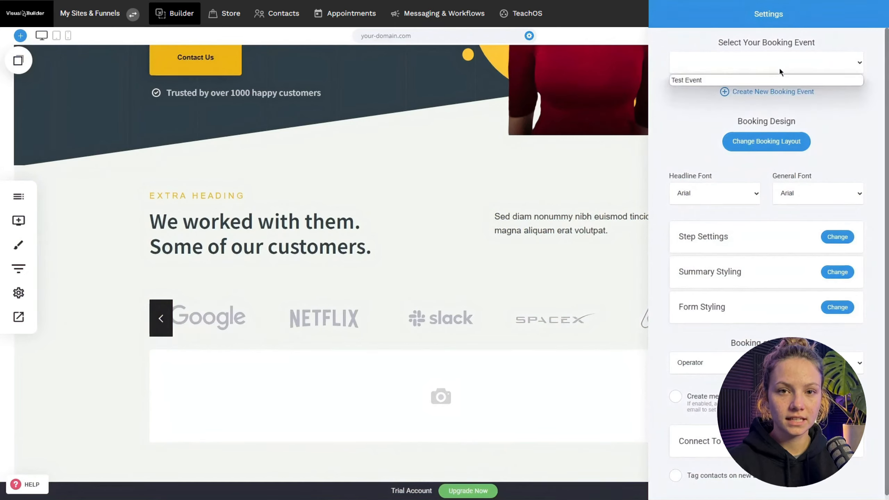
click(791, 63)
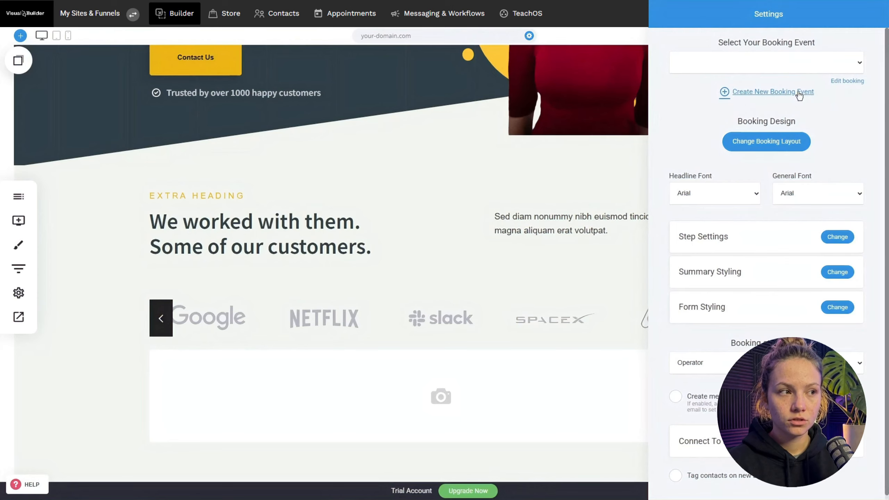
- Start creating a new booking event, discarding the page changes, review its setup sections and return to all booking events
click(798, 94)
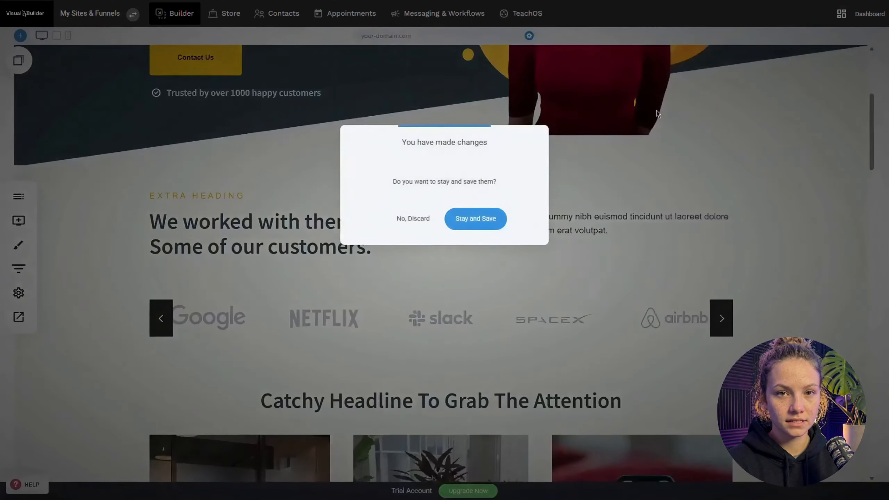
click(410, 221)
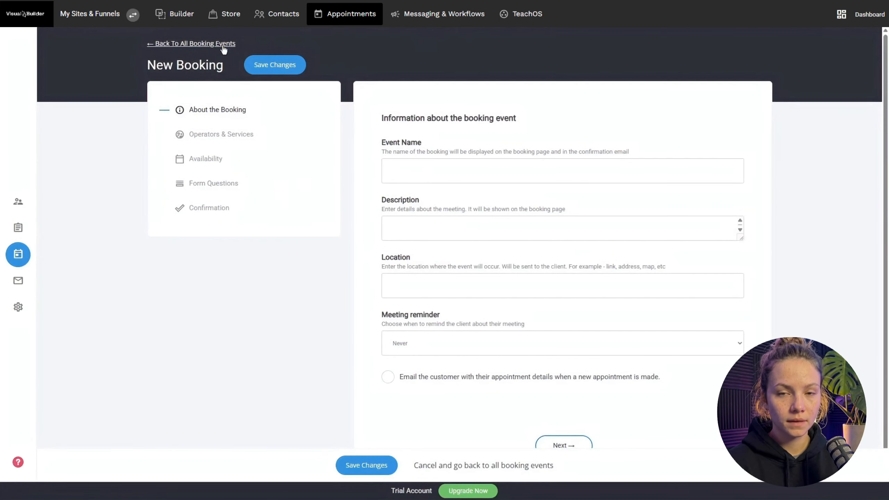
click(208, 159)
click(218, 135)
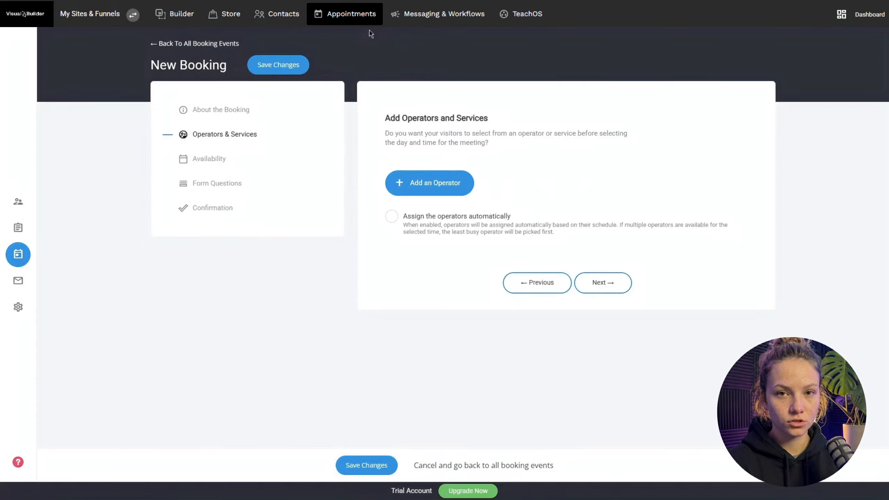
click(212, 44)
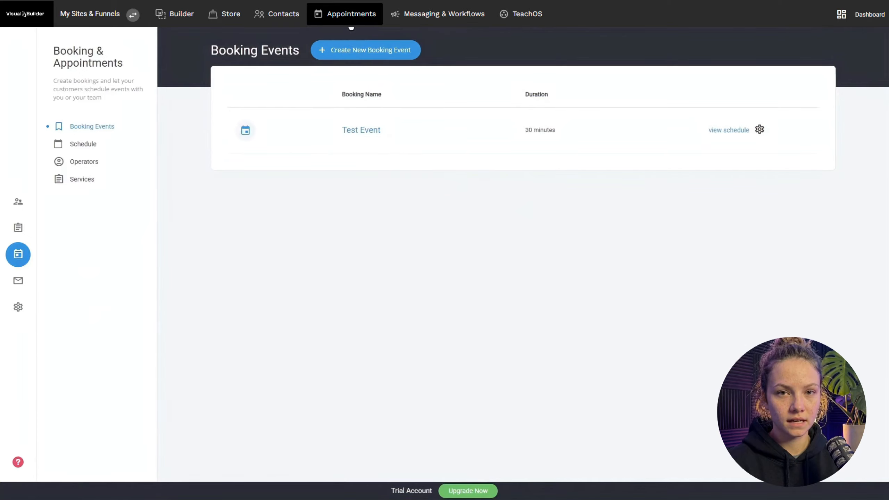
- Return to the site builder, add a Booking widget above the customer logos and assign it the Test Event
click(351, 21)
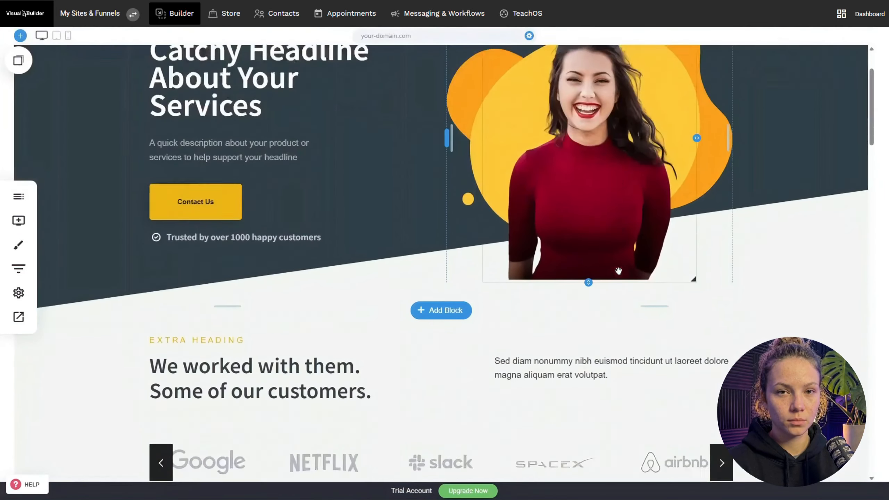
scroll(618, 270, down, 4)
click(18, 220)
drag(74, 292, 465, 290)
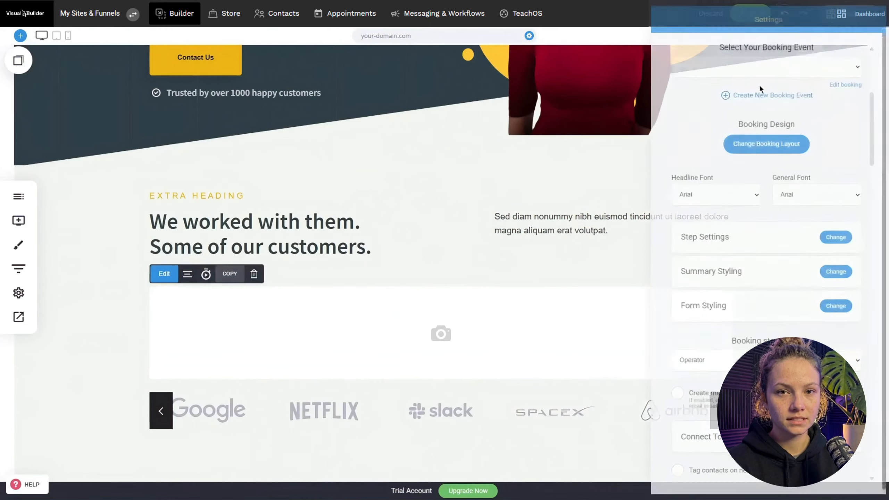
click(754, 61)
click(696, 79)
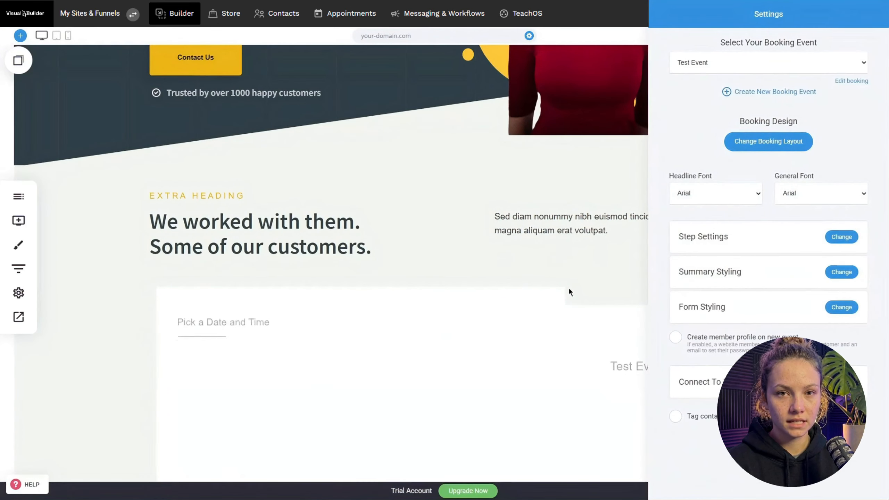
click(542, 326)
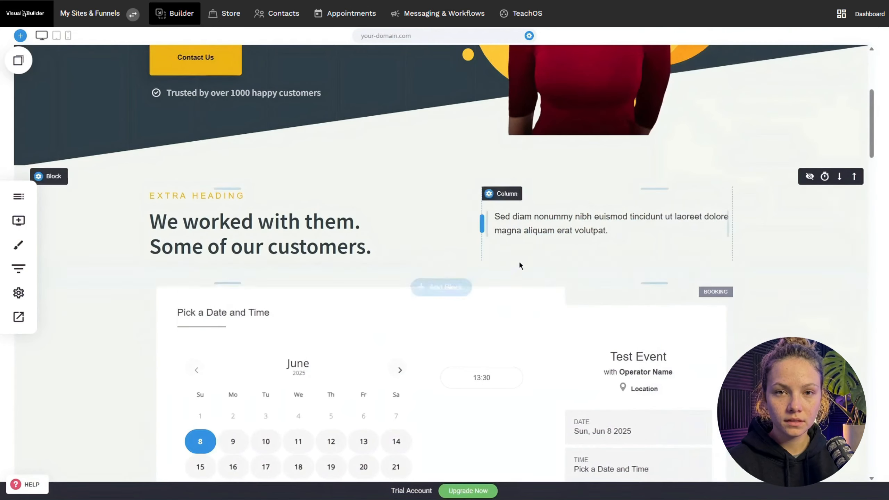
- Preview the website and choose June 11, 2025 at 09:30 in the booking calendar
scroll(520, 265, down, 3)
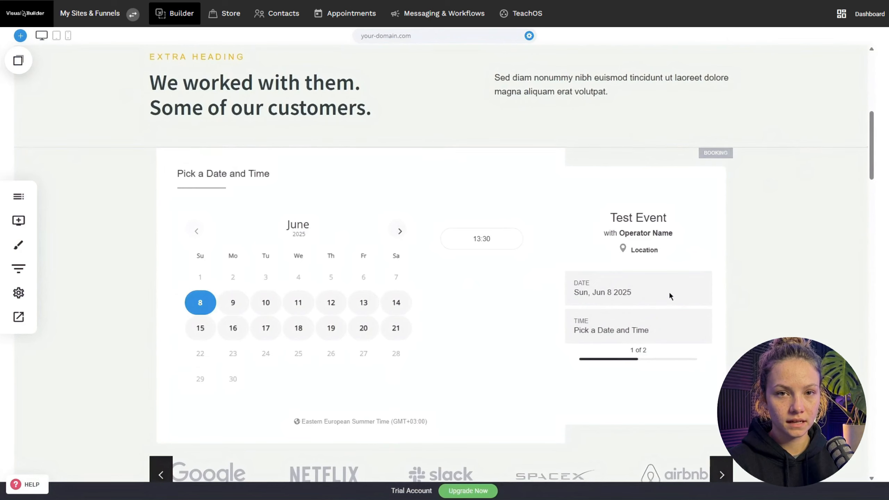
click(18, 317)
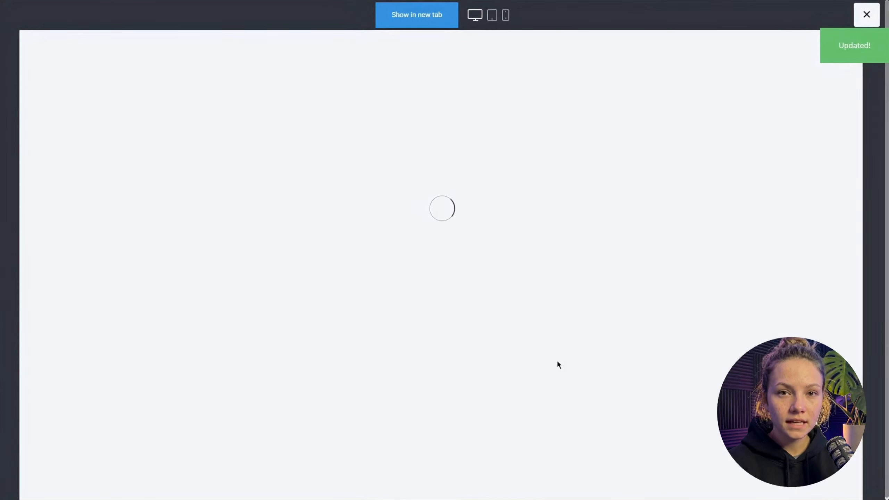
scroll(504, 270, down, 10)
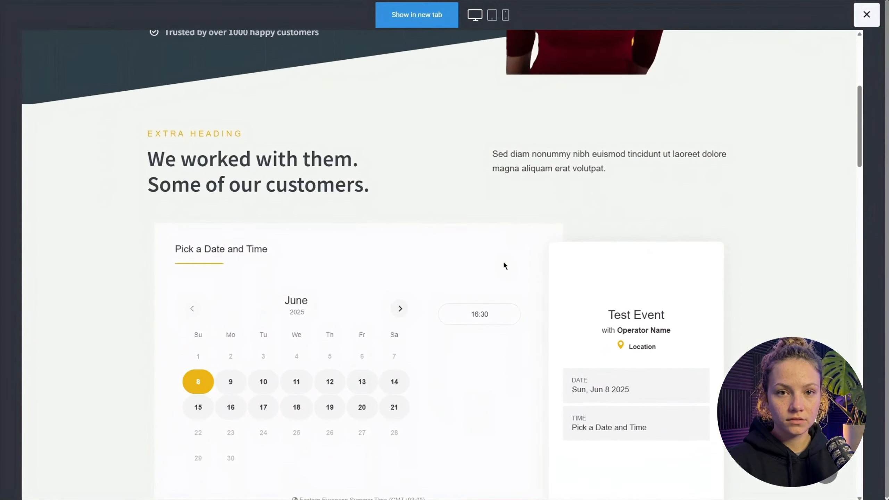
click(302, 342)
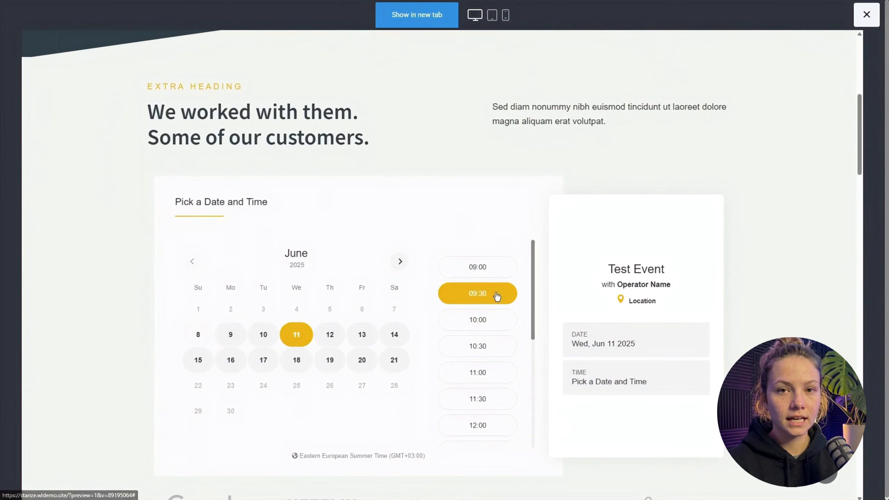
click(505, 296)
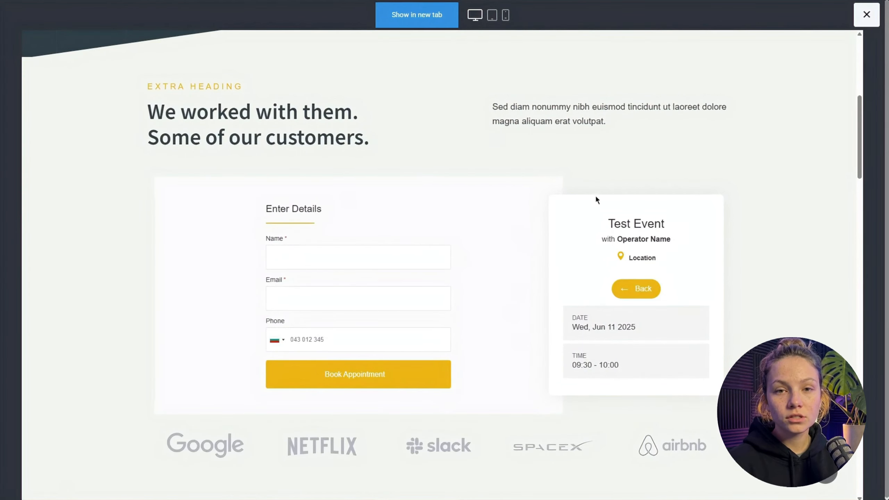
- Fill in the booking form with the sample contact's name and email, book the appointment and close the preview
click(360, 258)
key(ctrl+v)
click(322, 296)
key(ctrl+v)
key(shift+Tab)
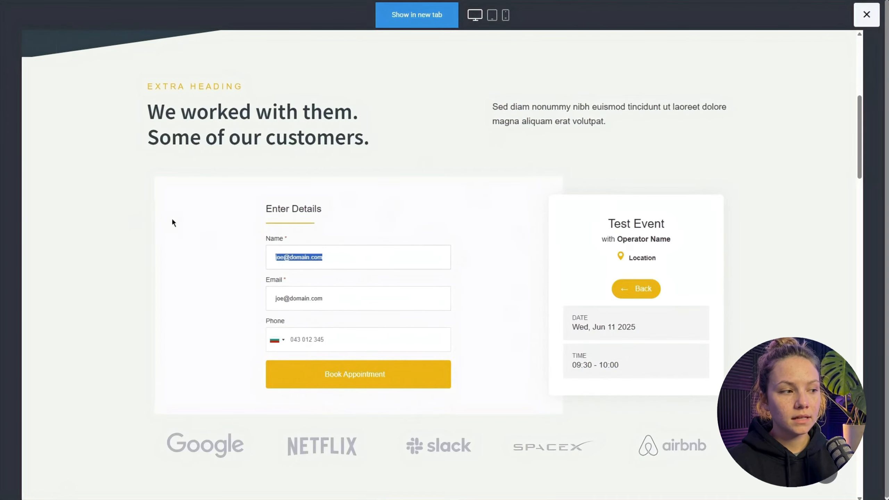
text(Joe)
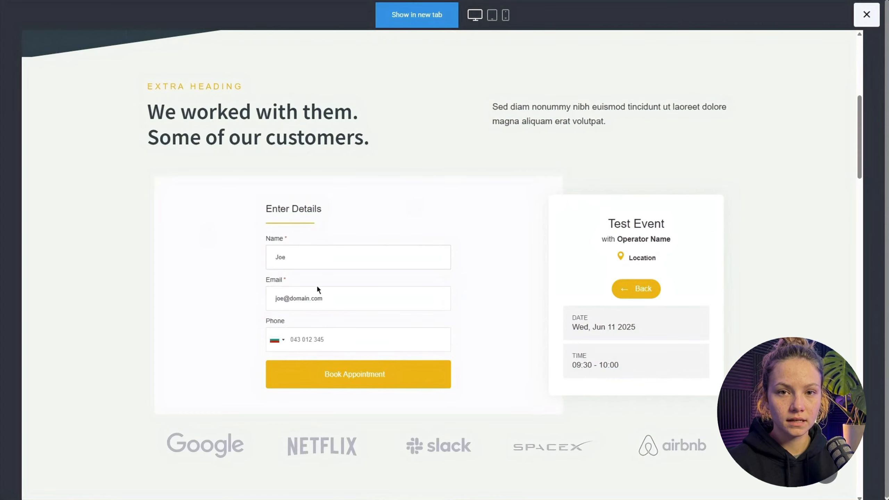
click(358, 373)
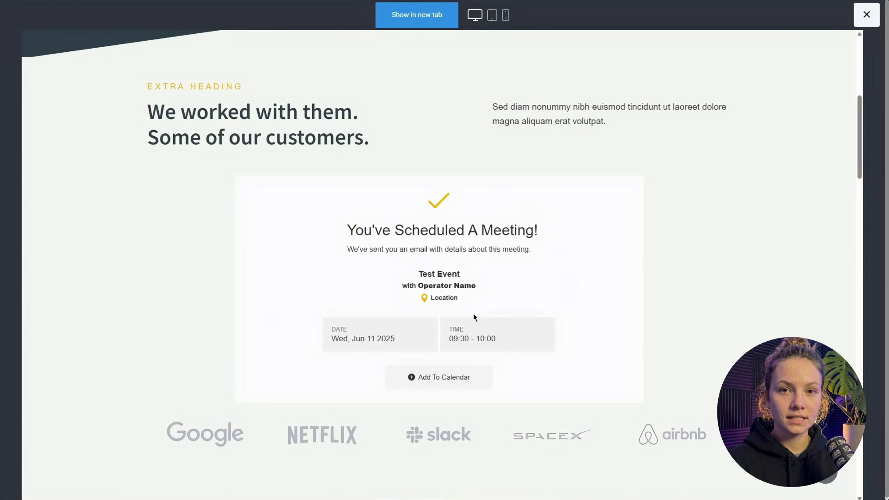
click(865, 16)
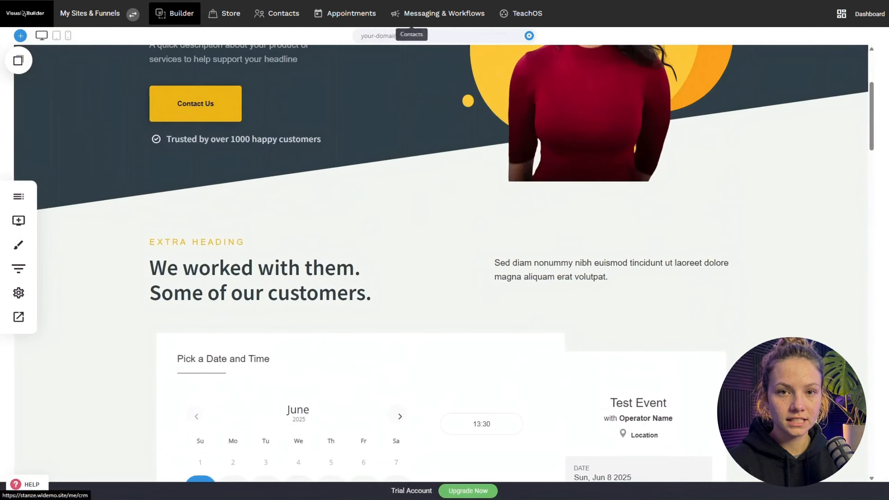
- Open the contact's record in the CRM and review the scheduled meeting in its activity and the appointment details
click(405, 26)
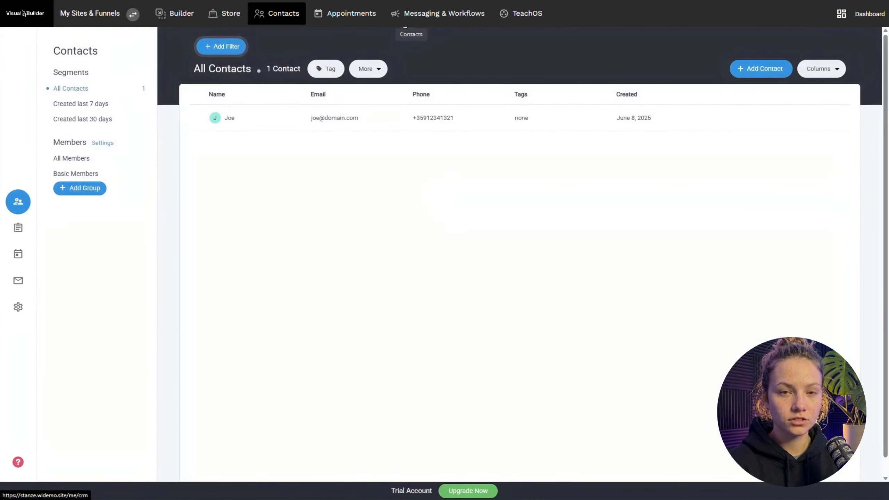
click(337, 118)
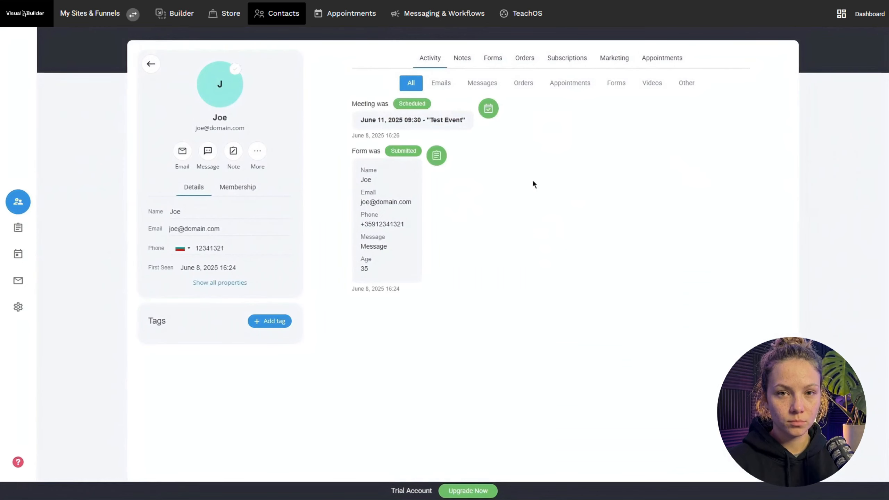
drag(363, 121, 462, 122)
click(463, 122)
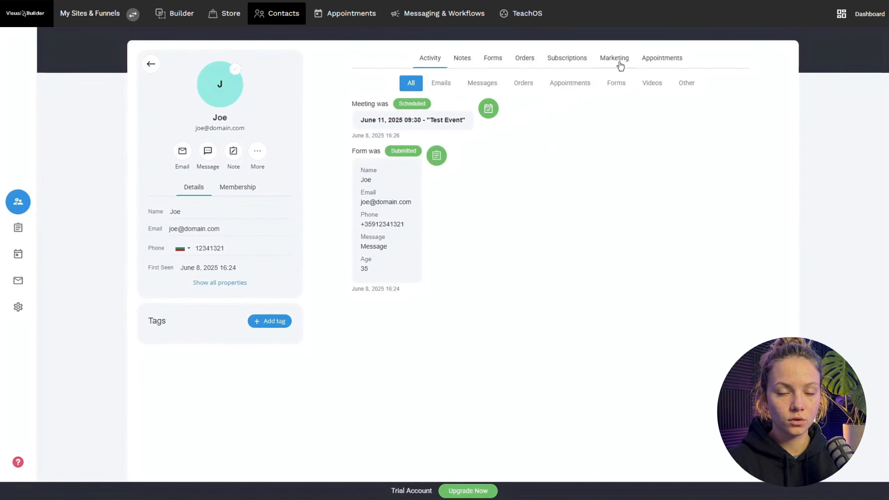
click(644, 60)
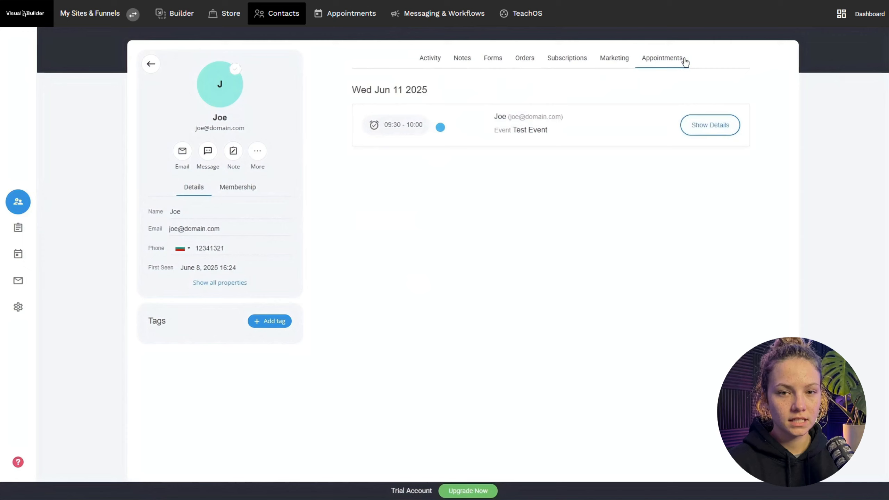
click(513, 130)
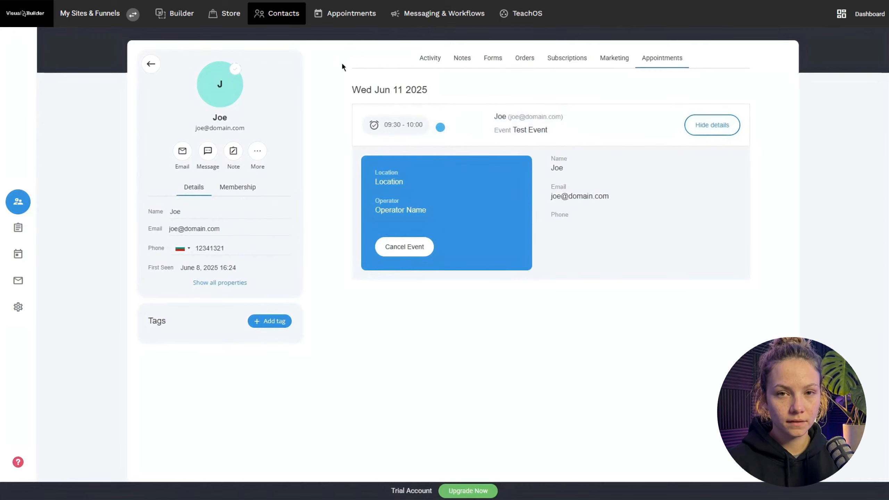
- Return to the site builder and delete the Booking widget from the home page
click(343, 28)
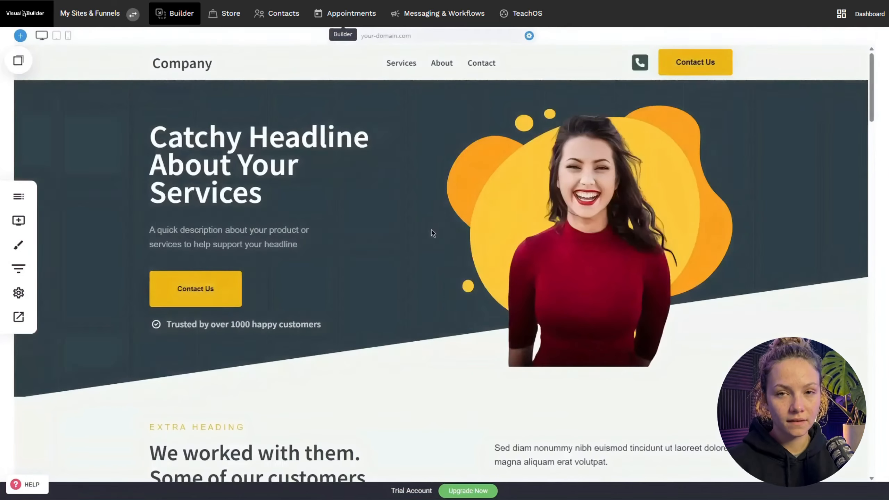
scroll(432, 228, down, 4)
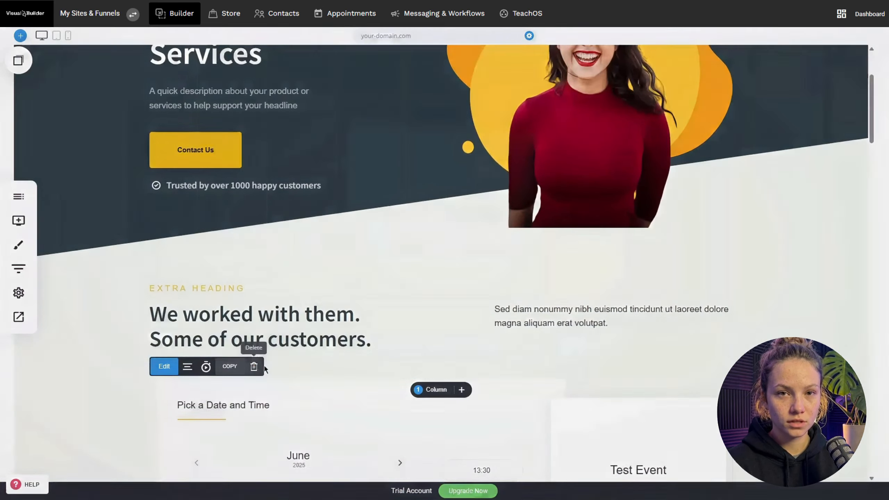
click(253, 366)
click(490, 220)
- Add a Quiz/Survey widget between the customers heading and the customer logos, and view its form steps
scroll(526, 235, down, 4)
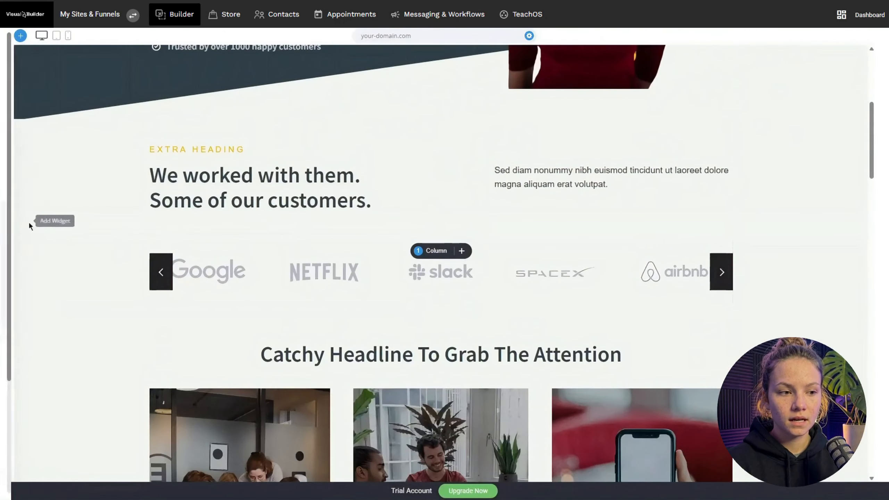
click(28, 221)
drag(122, 298, 406, 245)
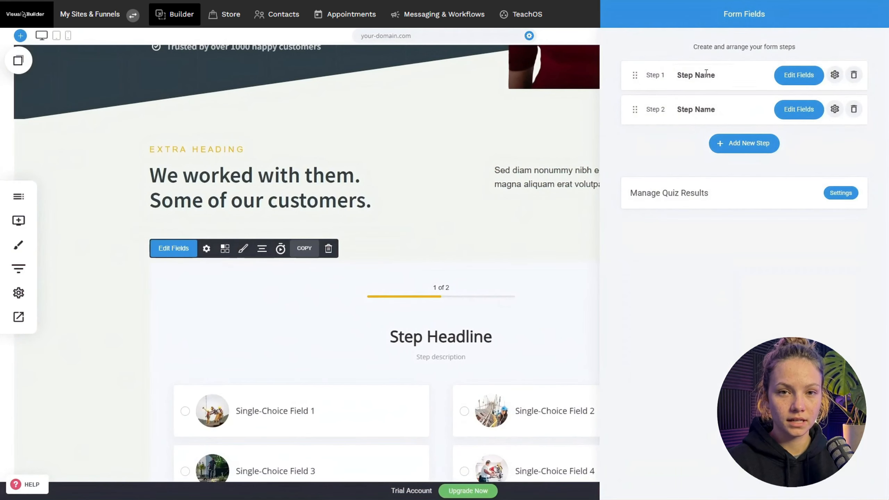
click(706, 73)
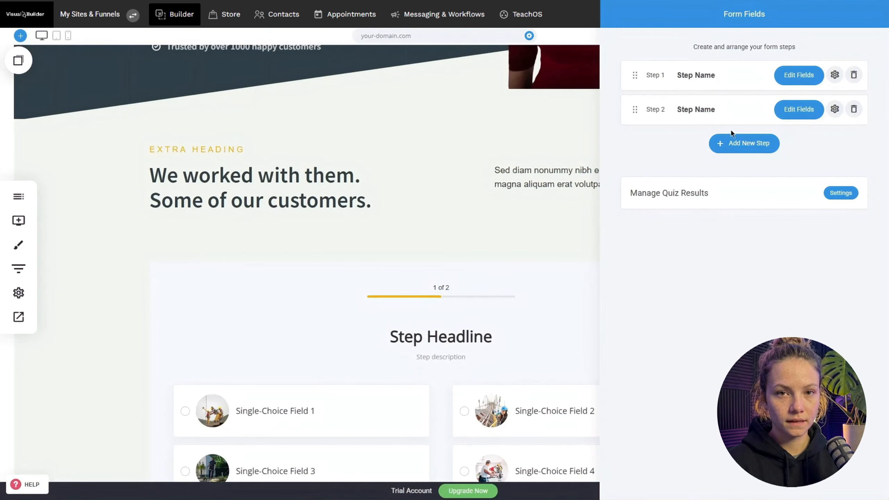
- View the fields of the quiz's second step and the answer options with scores in its first step
click(734, 142)
click(450, 150)
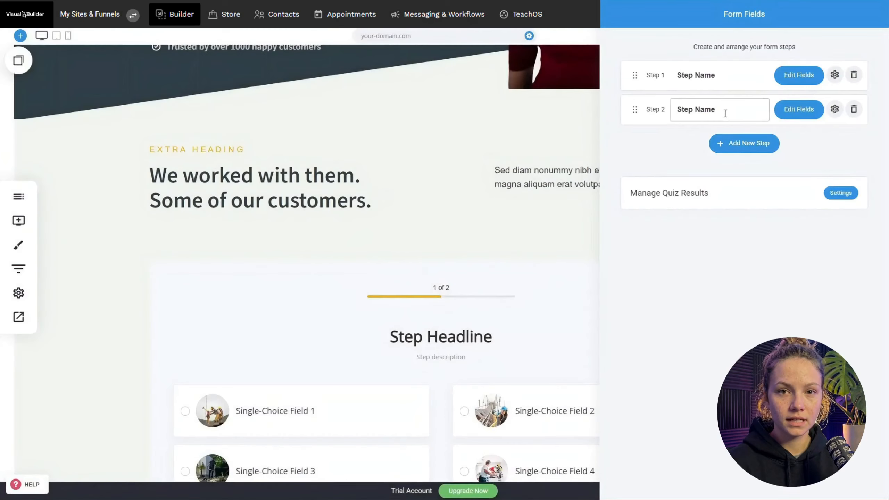
click(798, 109)
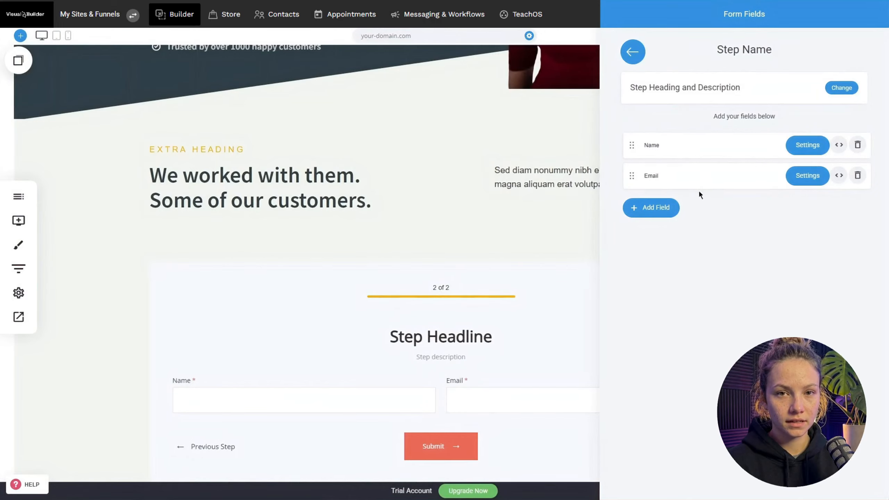
click(637, 63)
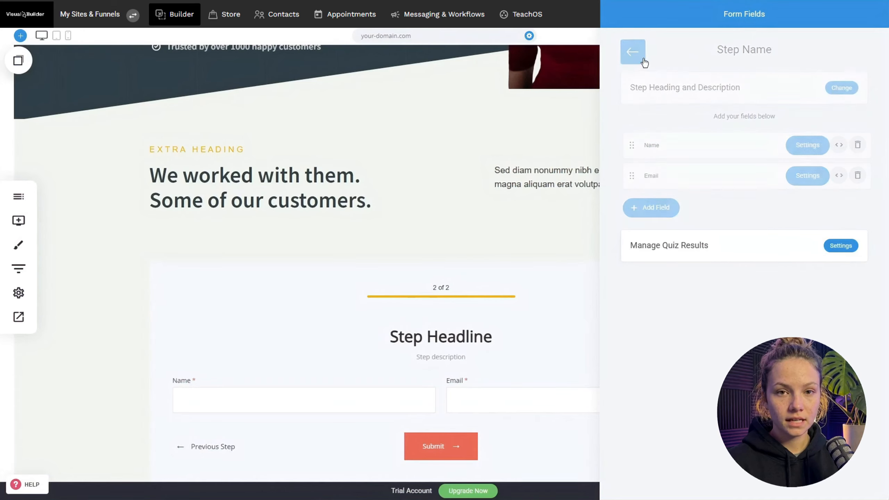
click(795, 73)
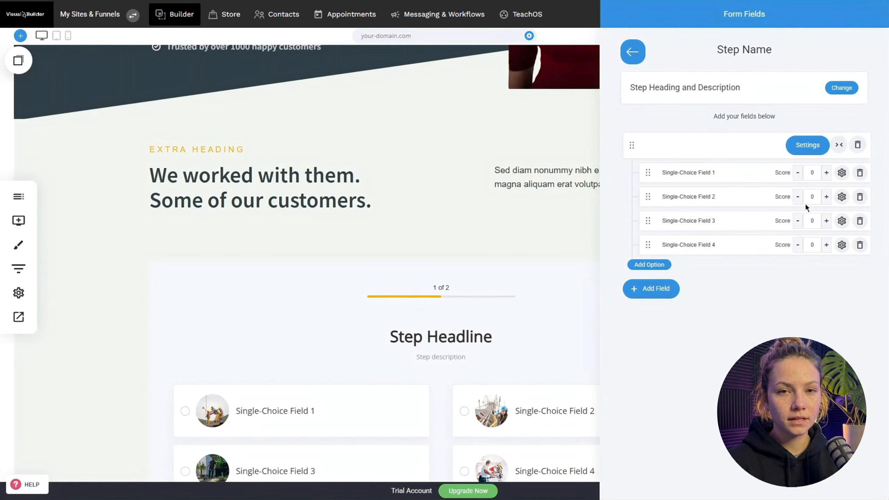
click(632, 53)
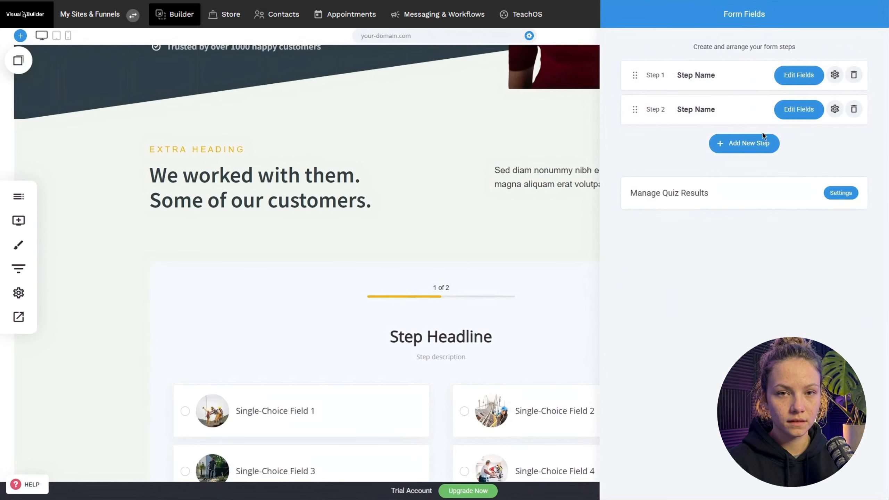
- Examine the CRM properties and common field types that can be added to the quiz's first step, without adding any
click(798, 80)
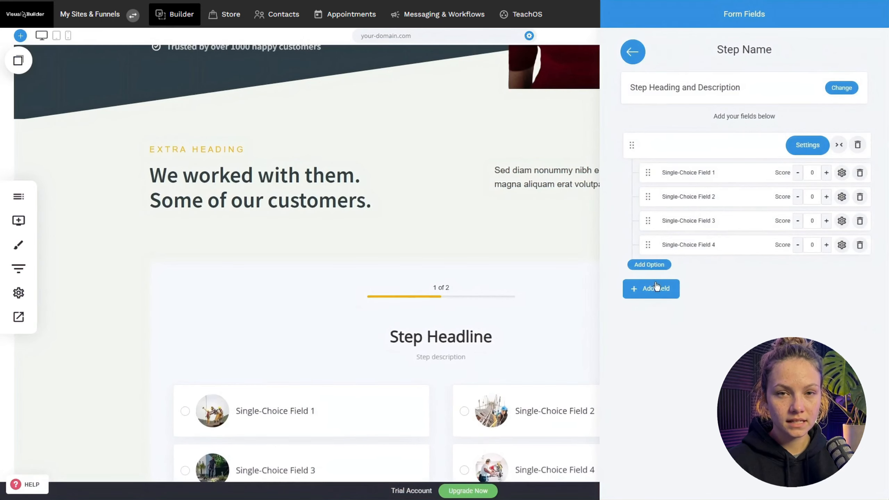
click(651, 288)
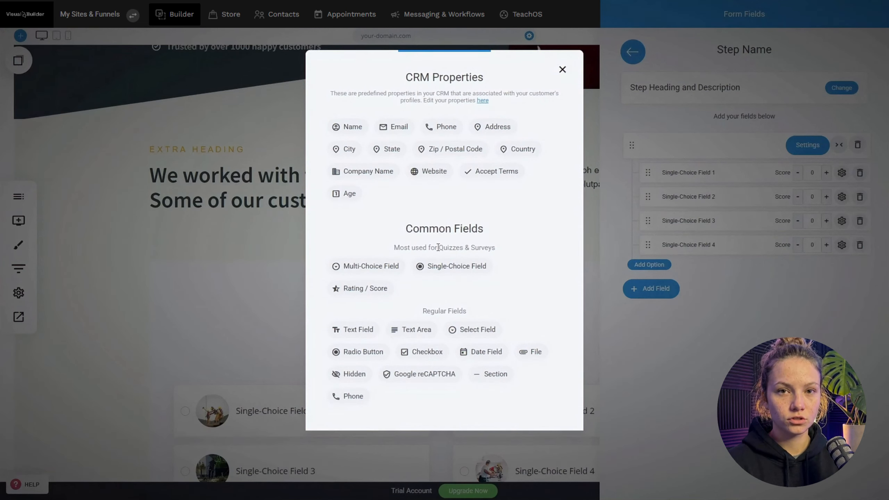
click(562, 70)
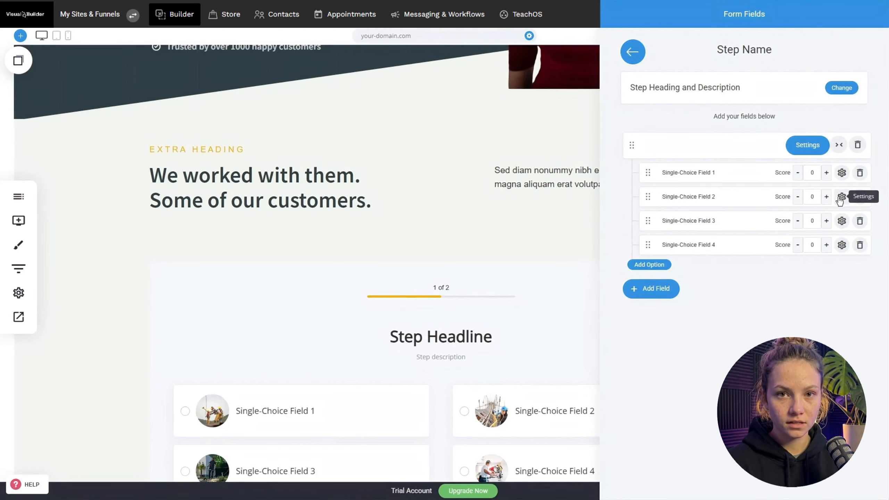
click(635, 59)
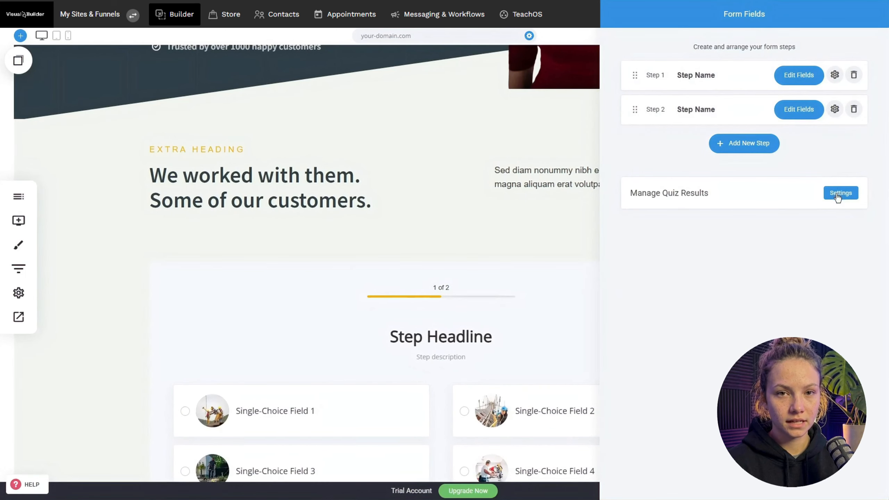
- View the quiz results settings with their thank-you message and score-range rules, and return to the quiz on the page
click(836, 193)
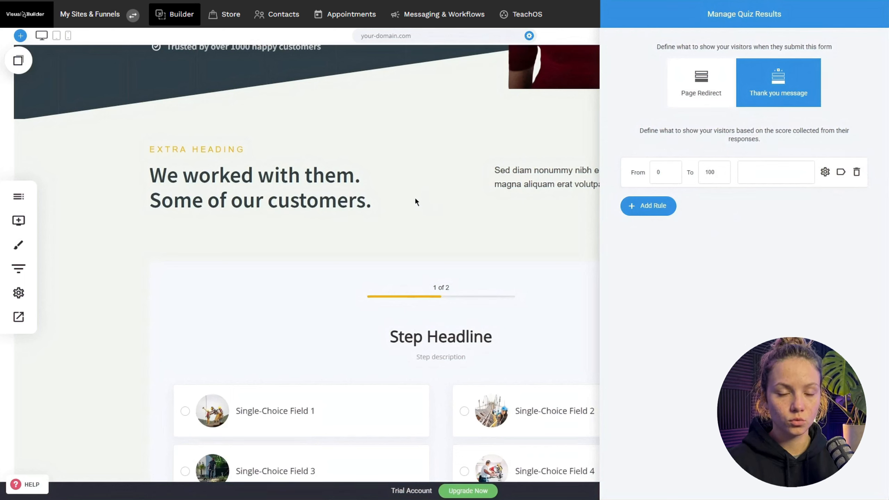
click(399, 230)
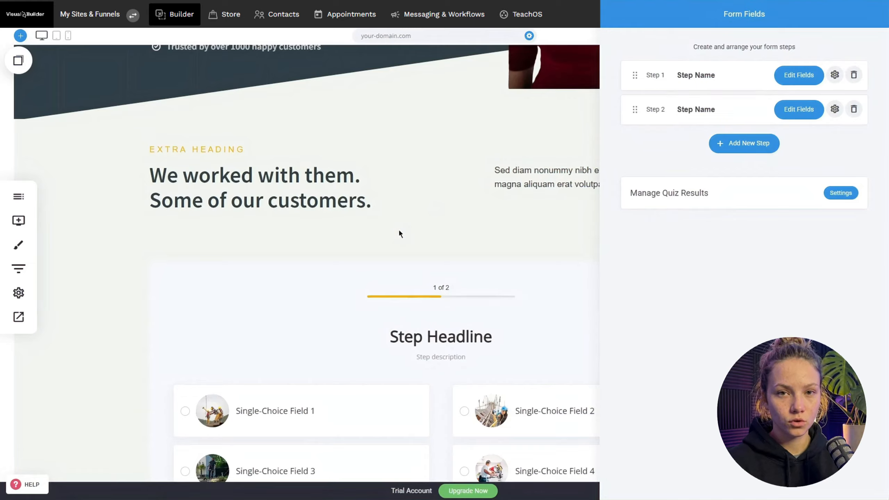
click(393, 260)
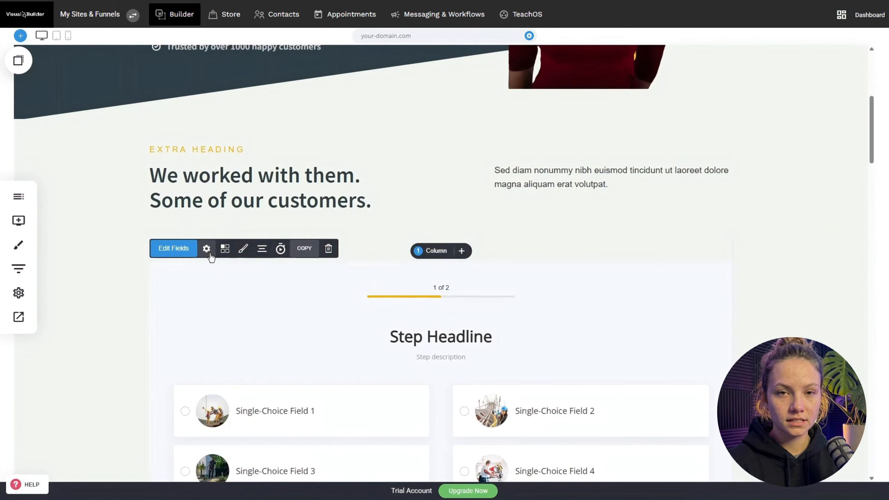
- Connect the quiz to email marketing with a new subscriber list named Lead One and check the list selection
click(210, 255)
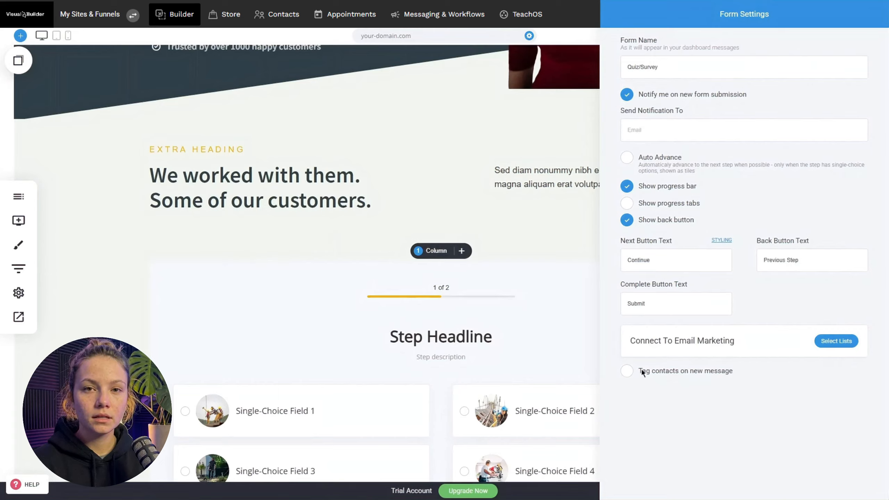
click(833, 341)
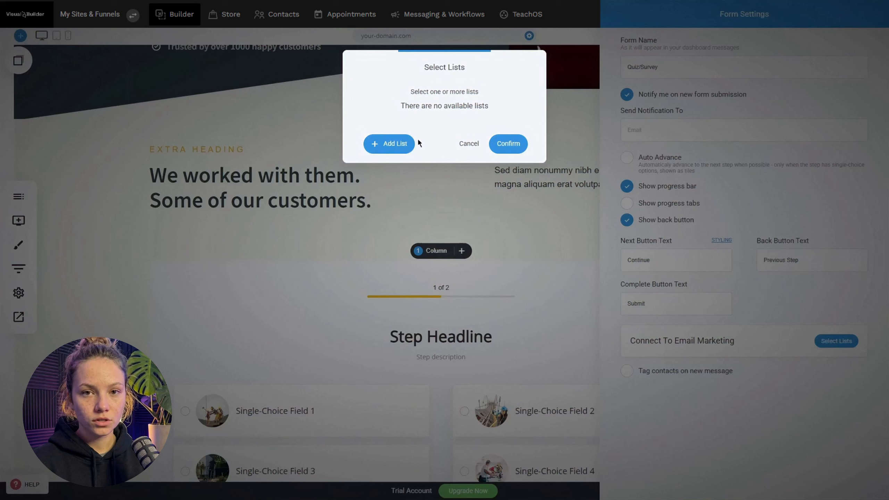
click(410, 146)
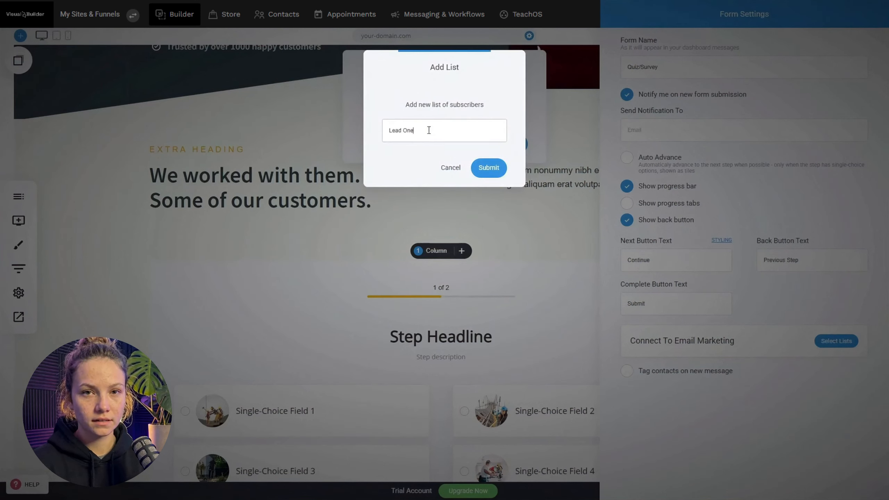
click(490, 168)
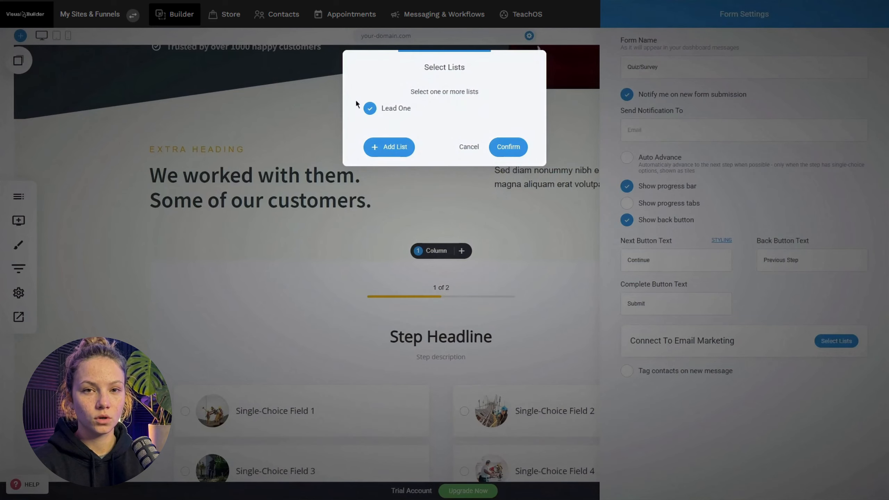
click(509, 148)
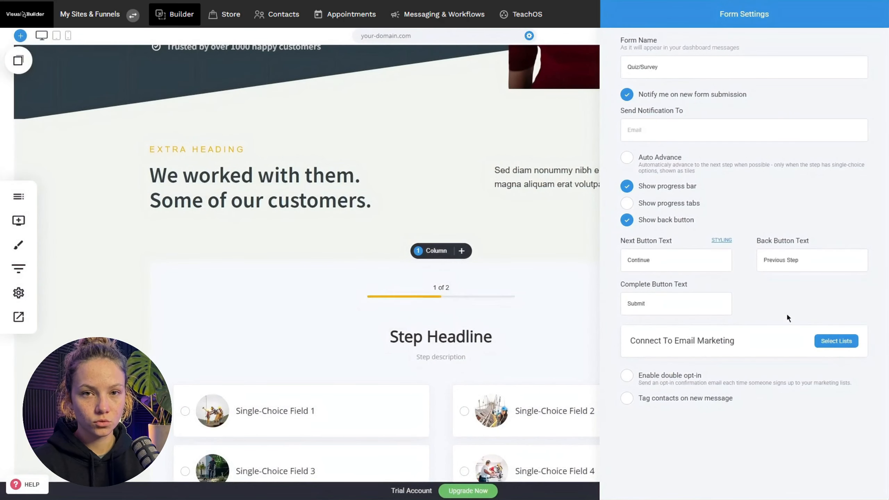
click(845, 341)
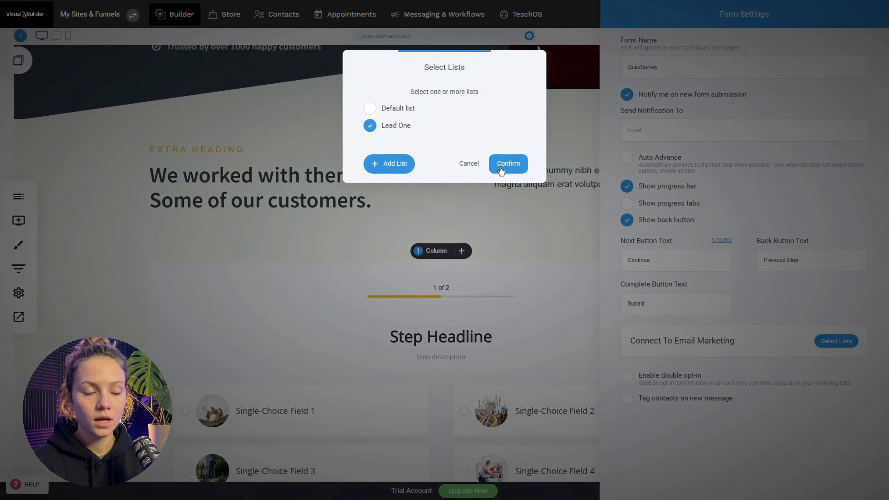
click(470, 163)
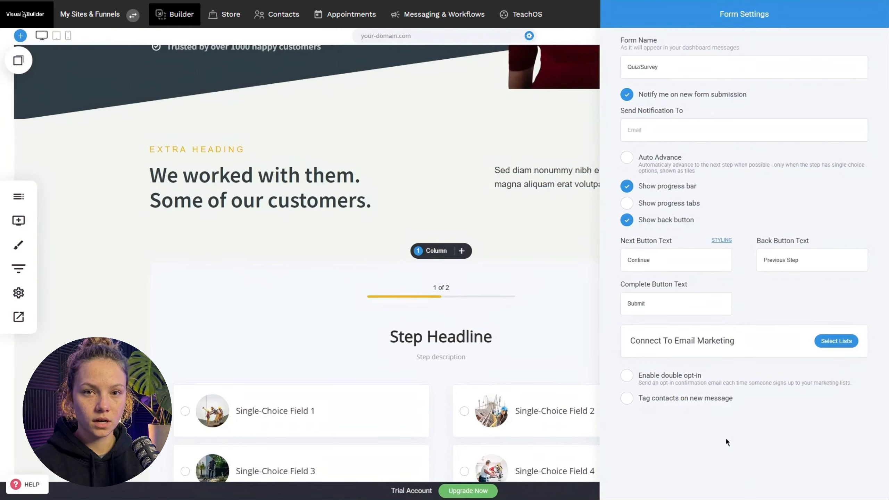
- Enable tagging of contacts on new messages in the quiz settings, add the tag "quiz fillers" and close the settings
click(689, 399)
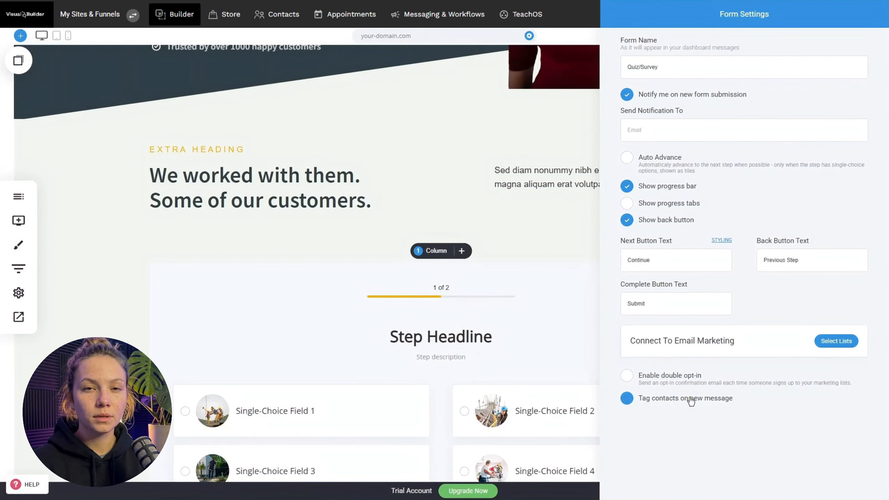
click(690, 401)
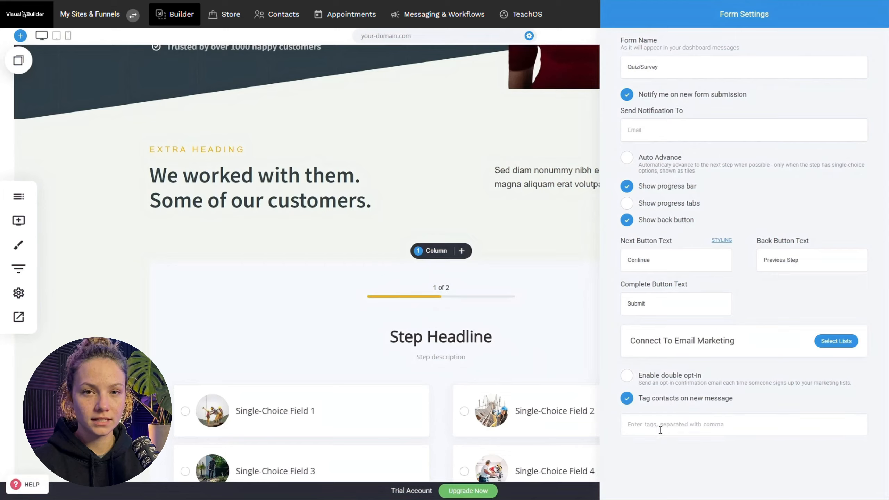
click(660, 429)
text(quiz fi)
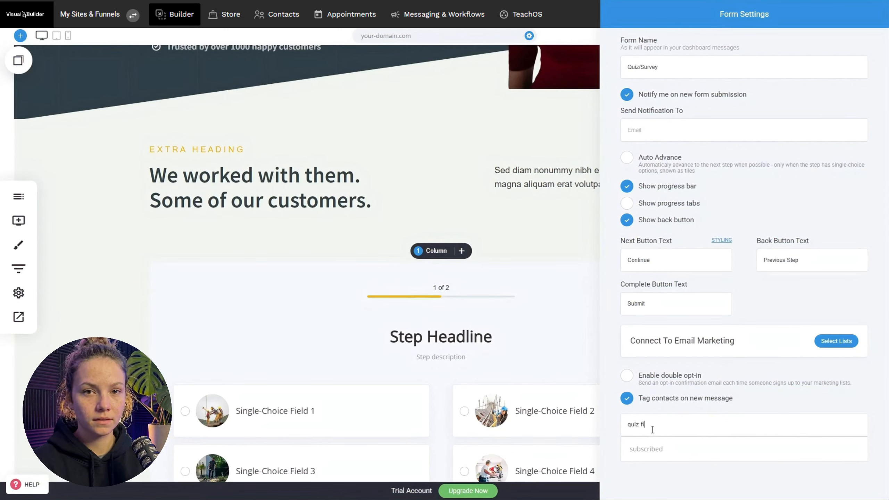
text(llers)
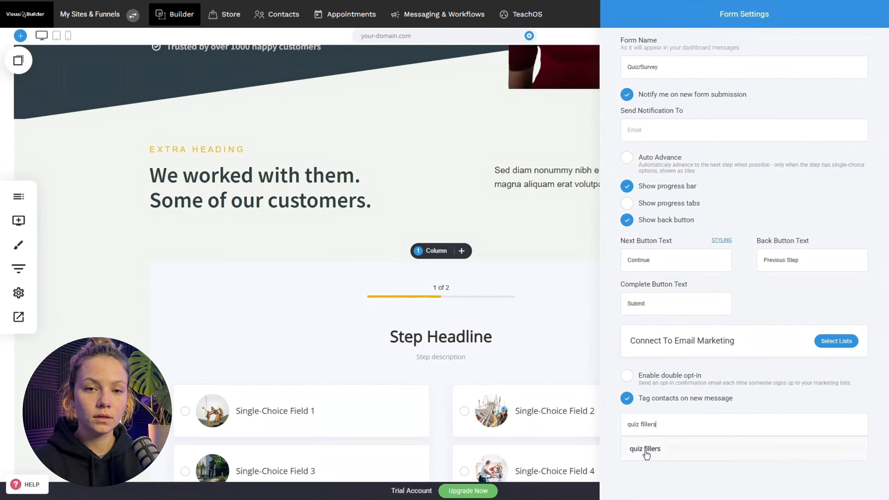
click(645, 449)
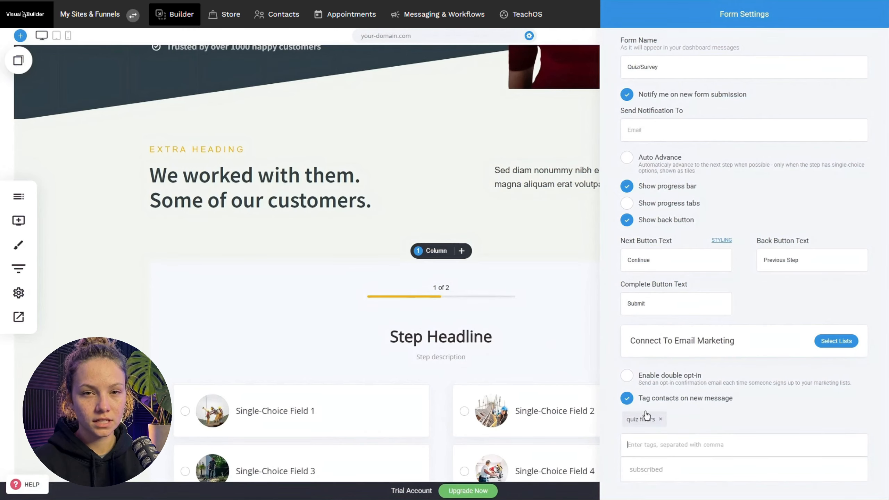
click(538, 294)
click(538, 294)
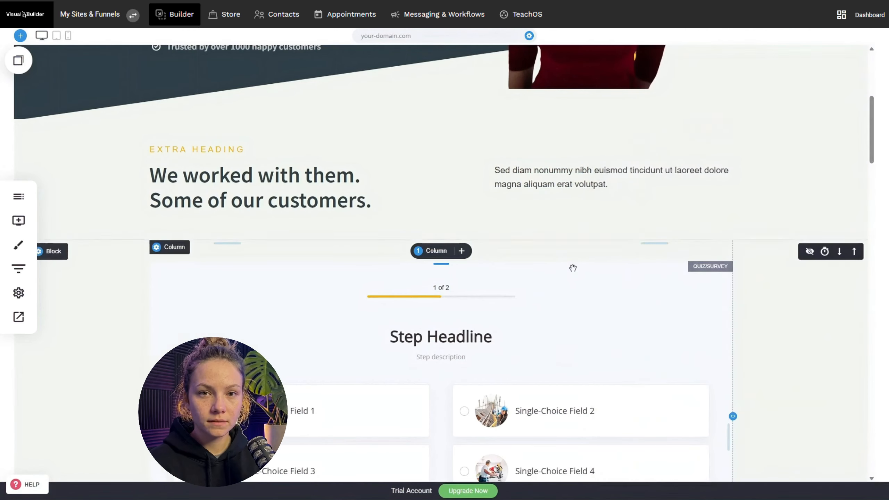
- Preview the page, answer the quiz with Single-Choice Field 2 and continue to its second step
click(18, 317)
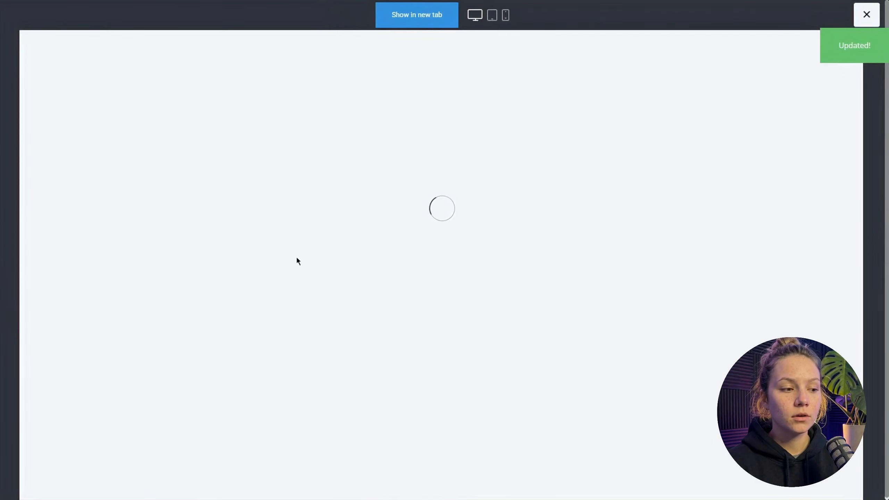
scroll(396, 238, down, 10)
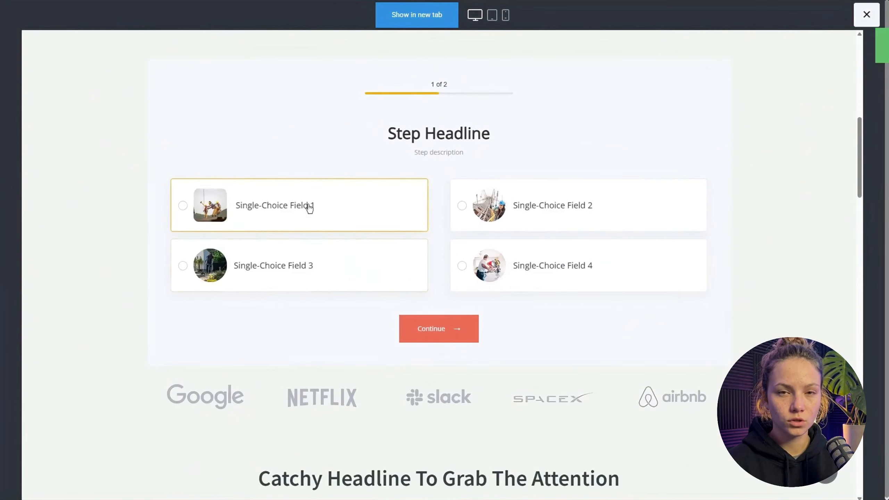
click(308, 205)
click(532, 210)
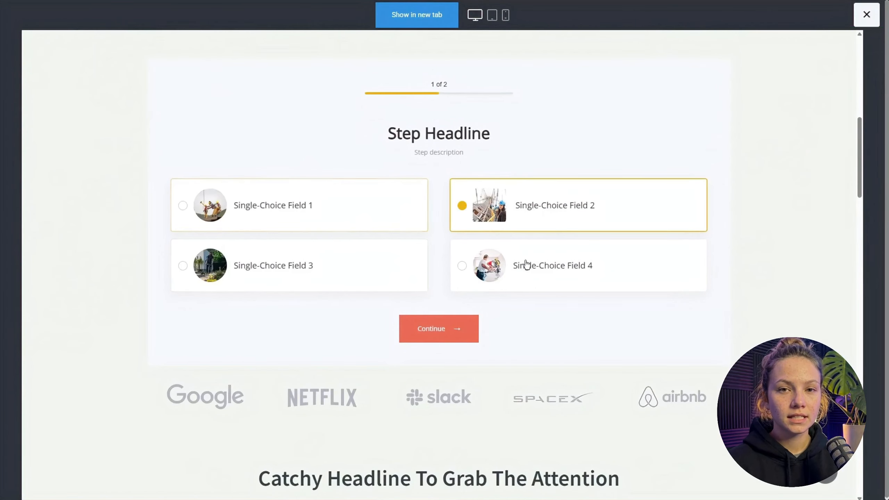
click(446, 333)
- Fill in the quiz's name and email fields with a second sample contact's details, submit it and close the preview
click(498, 169)
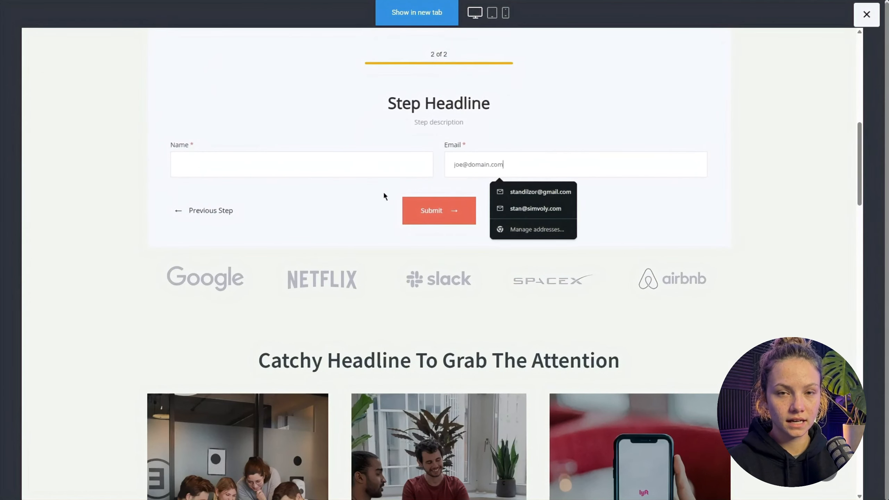
click(297, 167)
text(Jo)
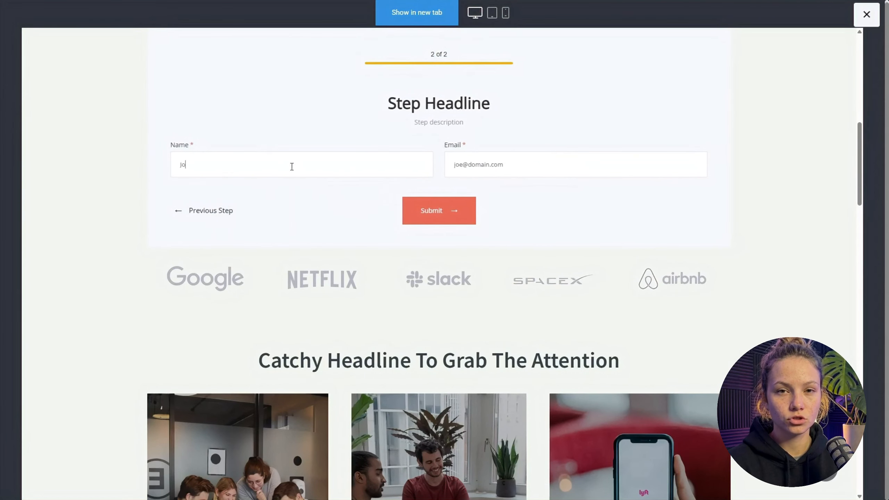
text(e 2)
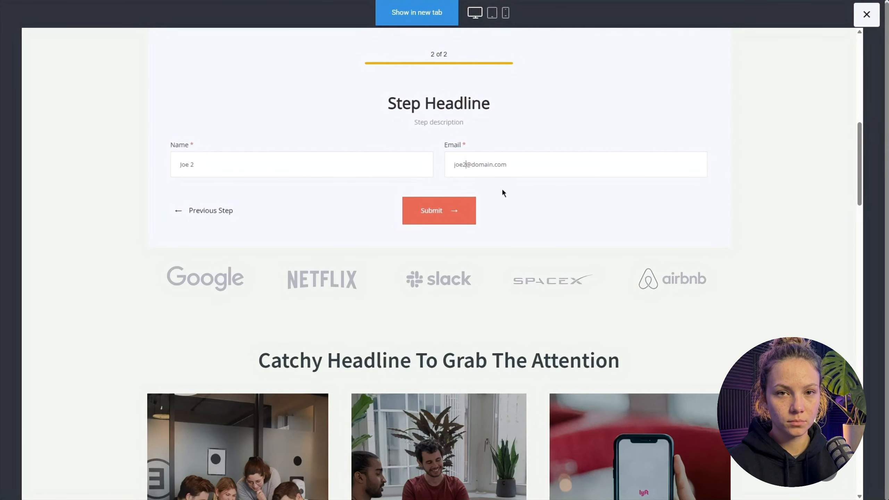
click(452, 210)
scroll(451, 192, up, 5)
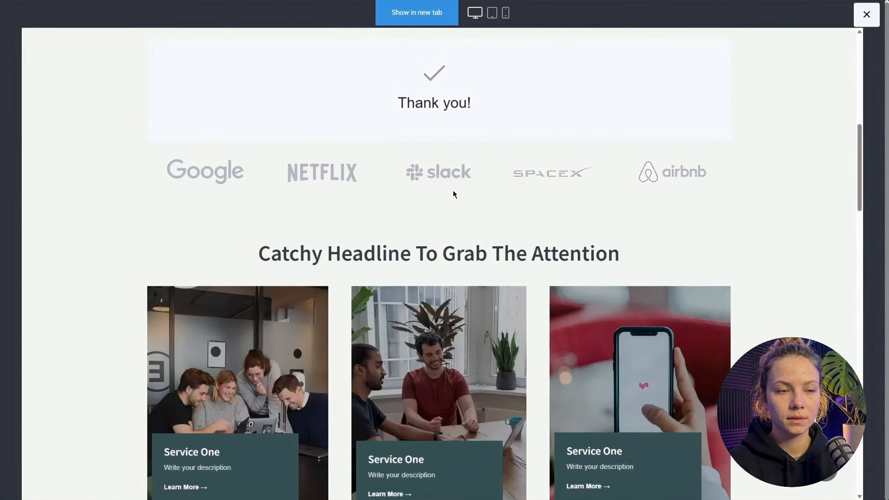
click(877, 20)
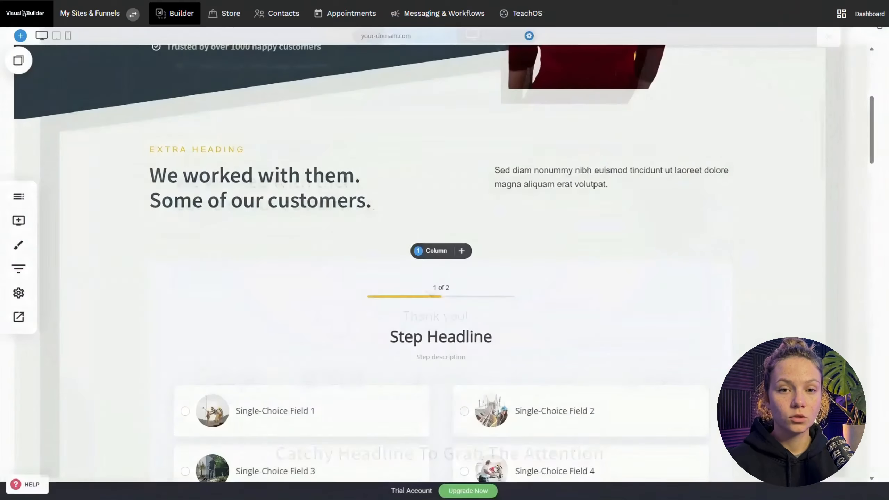
- Open the new quiz contact's record in the CRM and review the survey answers, marketing list and tag
click(280, 14)
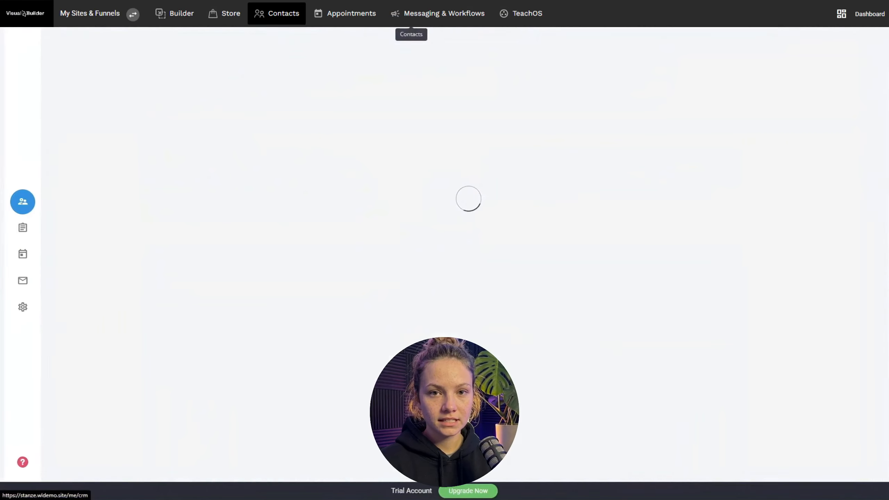
click(332, 120)
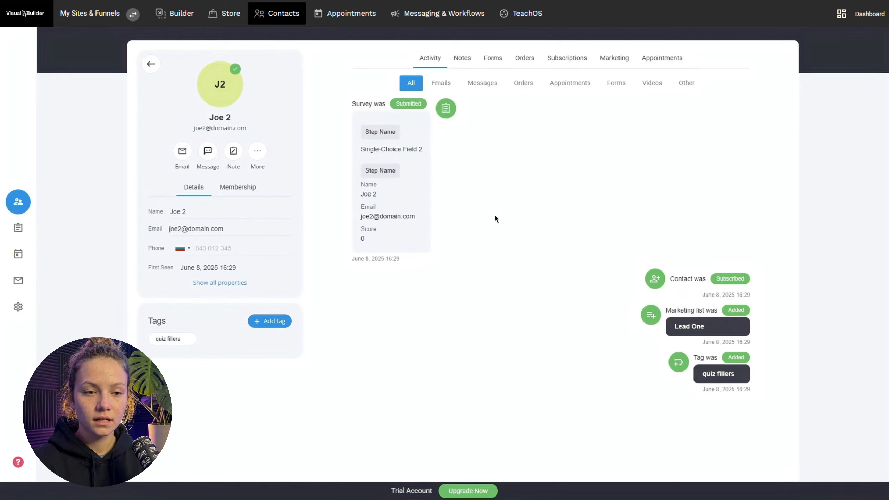
- Review all email subscribers in the Messaging & Workflows section
click(479, 20)
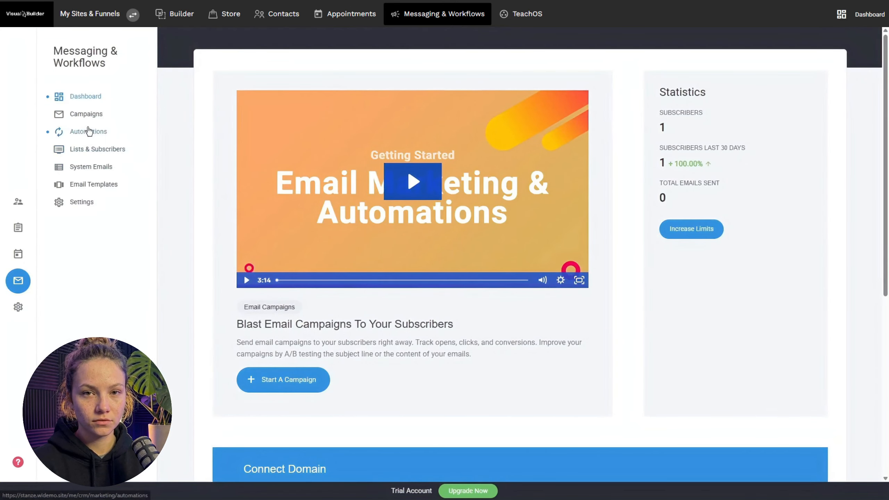
click(93, 150)
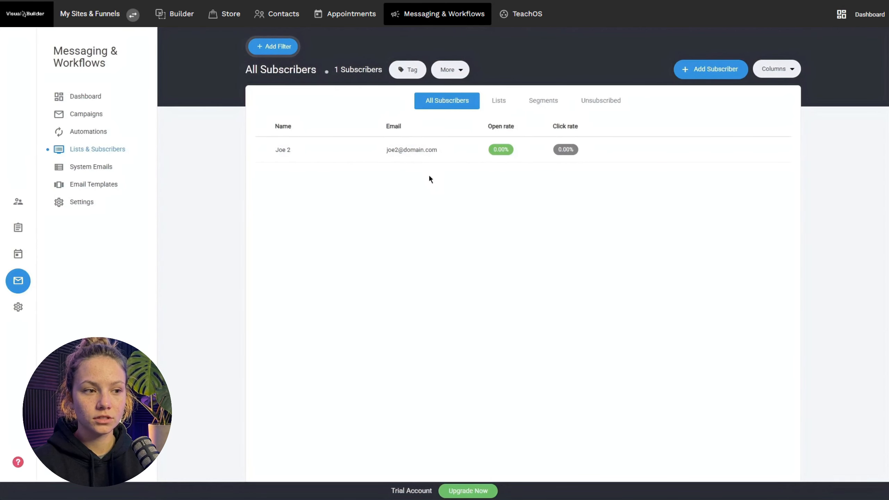
- Open the first sample contact's record in Contacts and subscribe the contact to the Default list
click(415, 27)
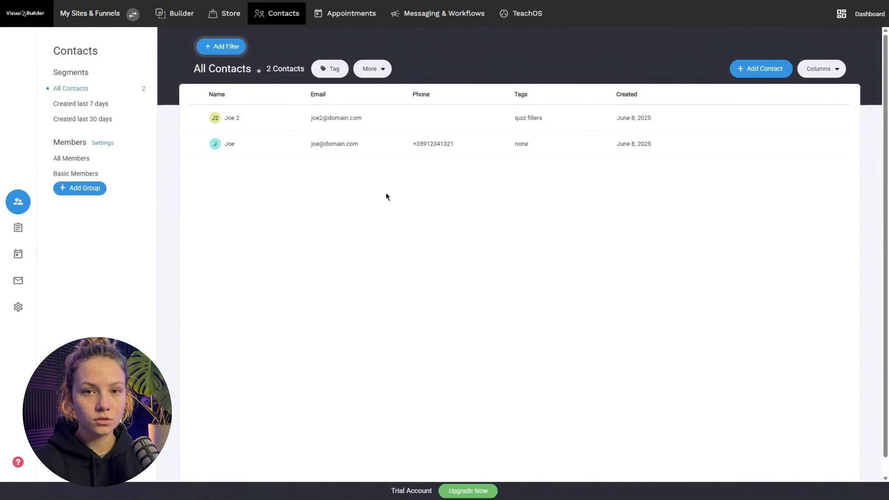
click(341, 144)
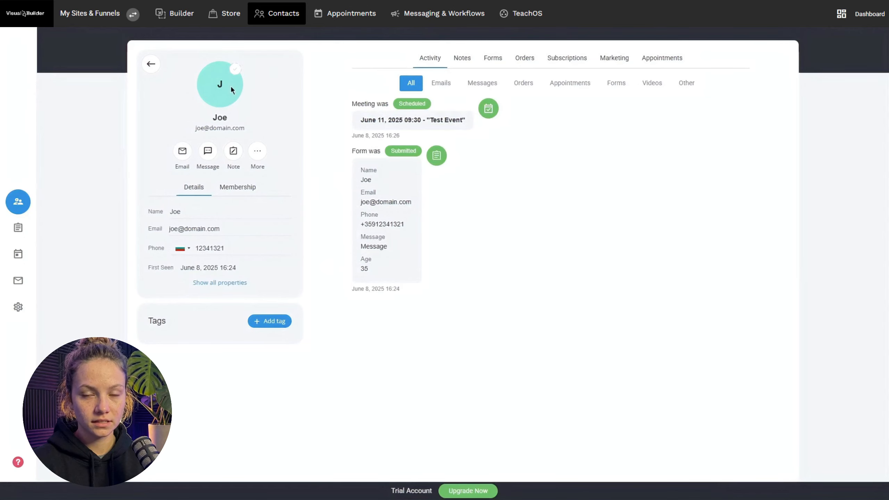
click(235, 69)
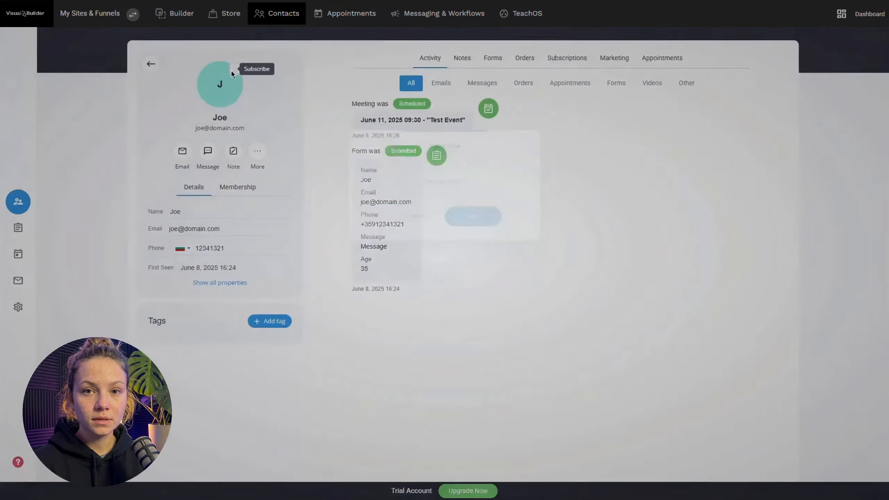
click(475, 219)
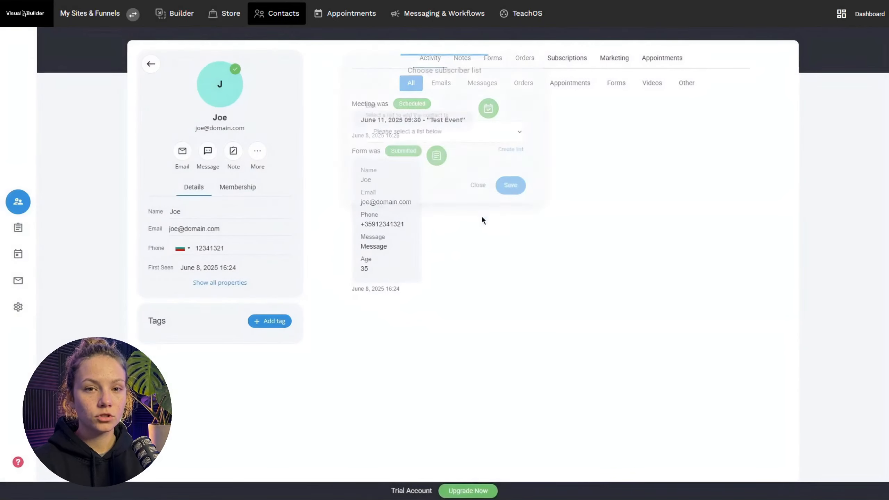
click(449, 140)
click(430, 160)
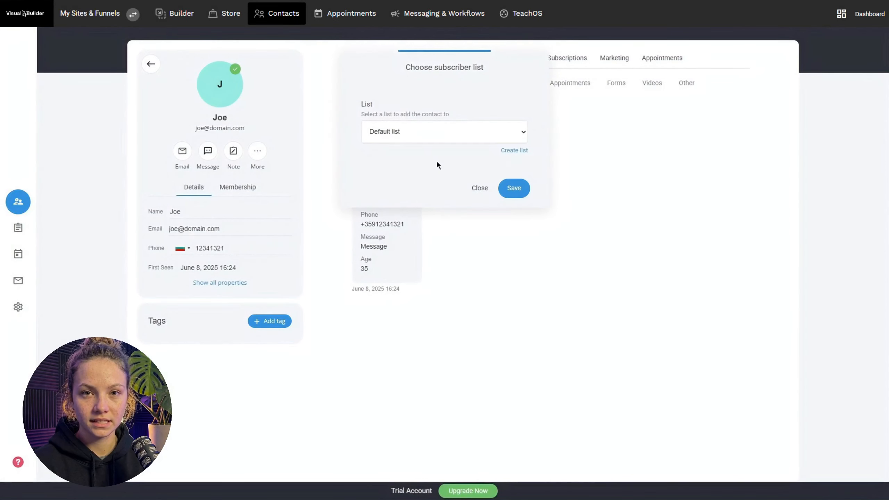
click(512, 189)
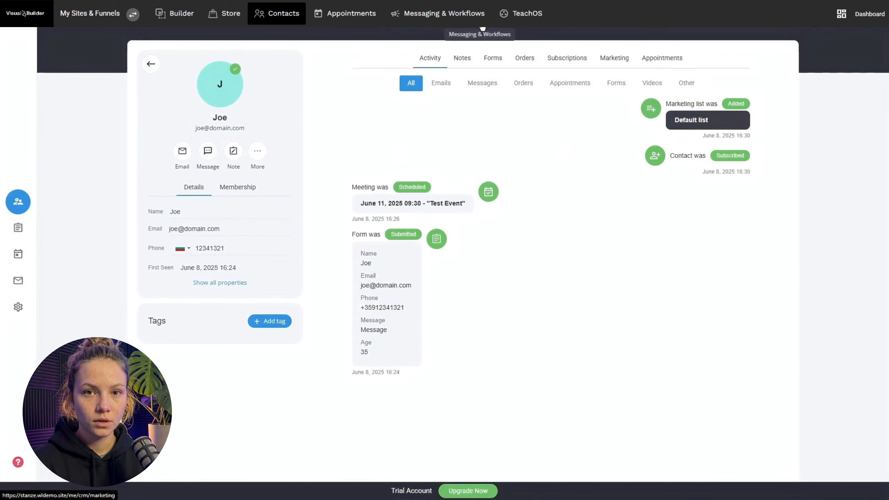
- Check the subscribers in Messaging & Workflows and review the marketing lists
click(480, 15)
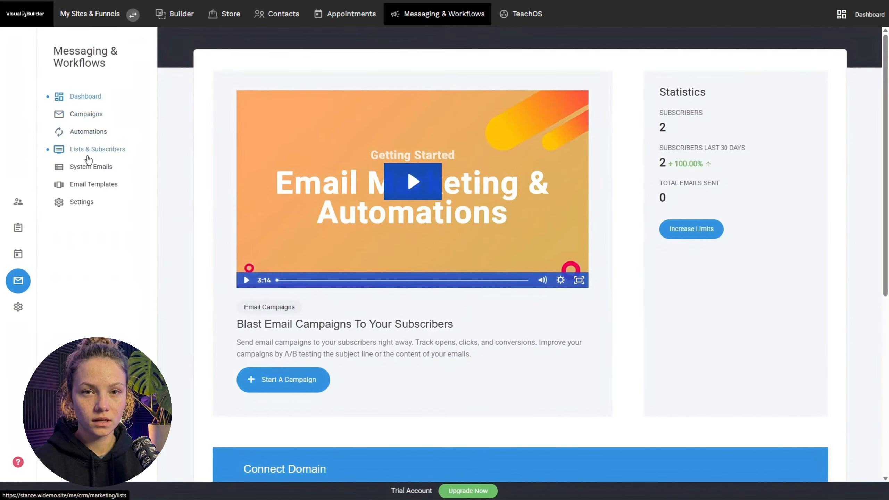
click(90, 168)
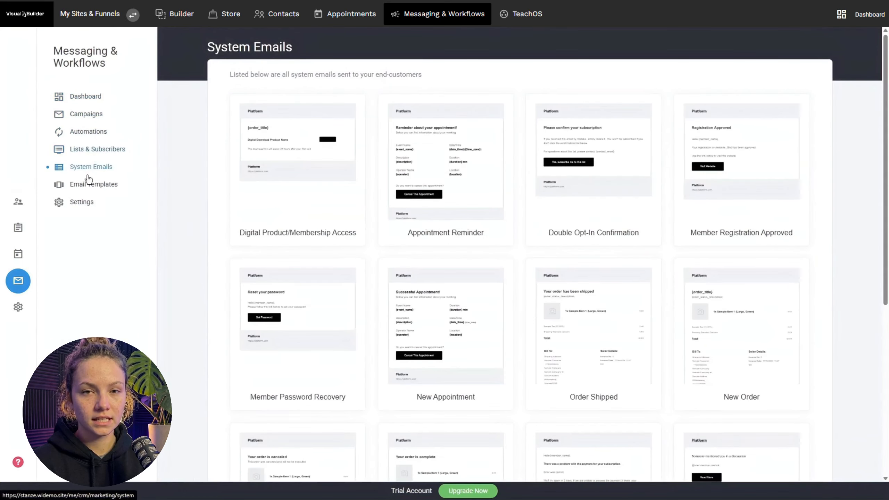
click(99, 149)
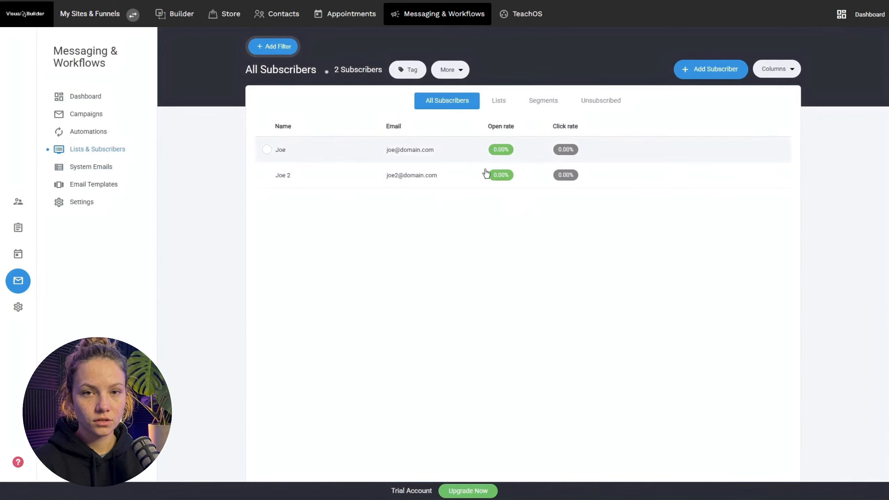
click(509, 102)
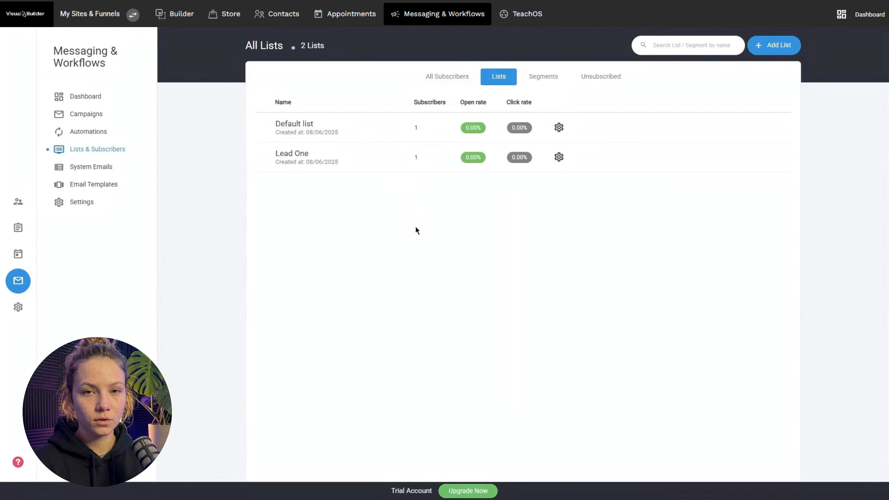
- Start a new email campaign named "Campaign One" and continue to its type selection
click(84, 115)
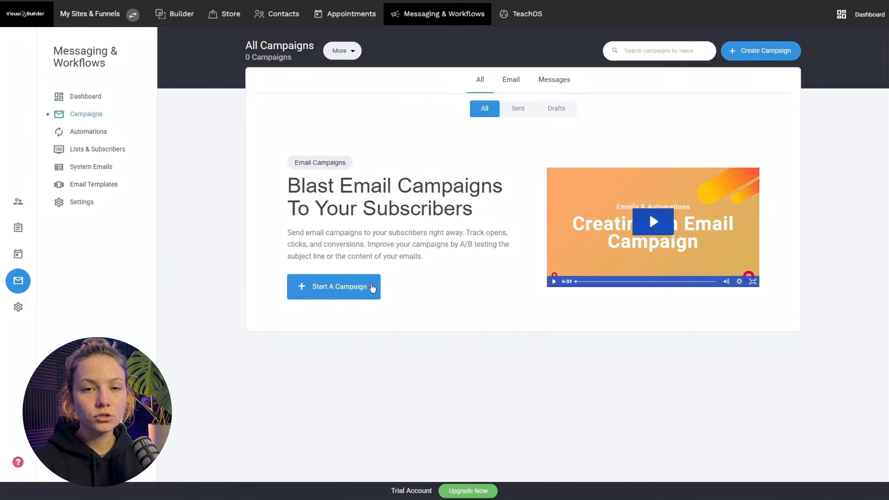
click(372, 288)
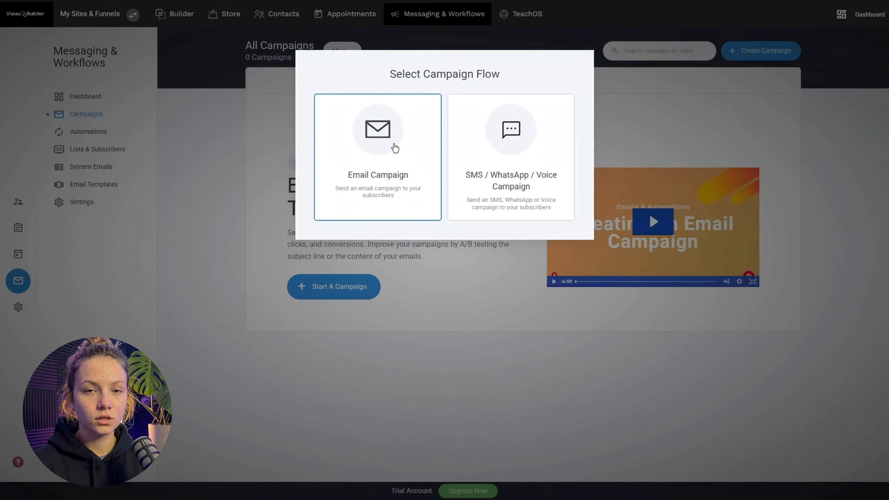
click(389, 152)
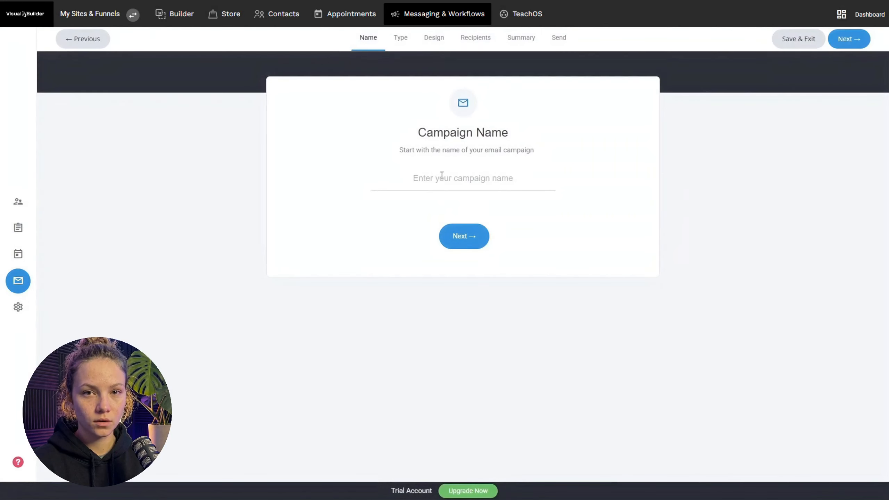
click(495, 174)
text(Ca)
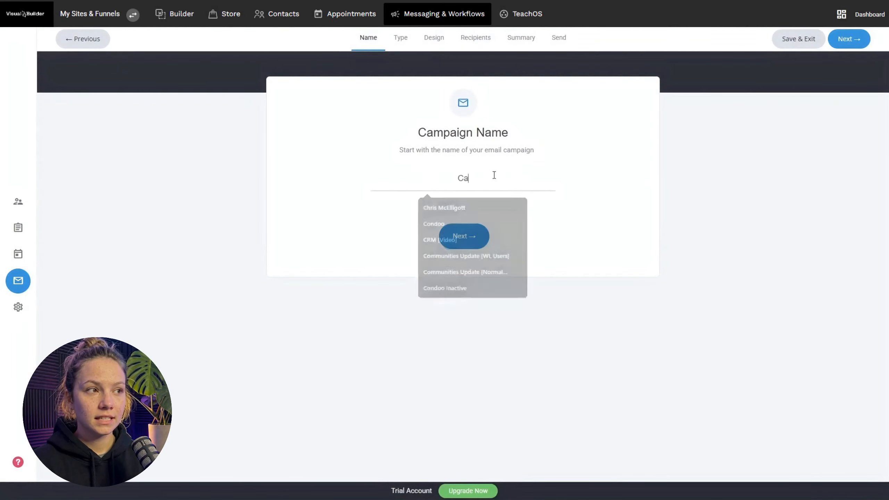
text(mpaign One)
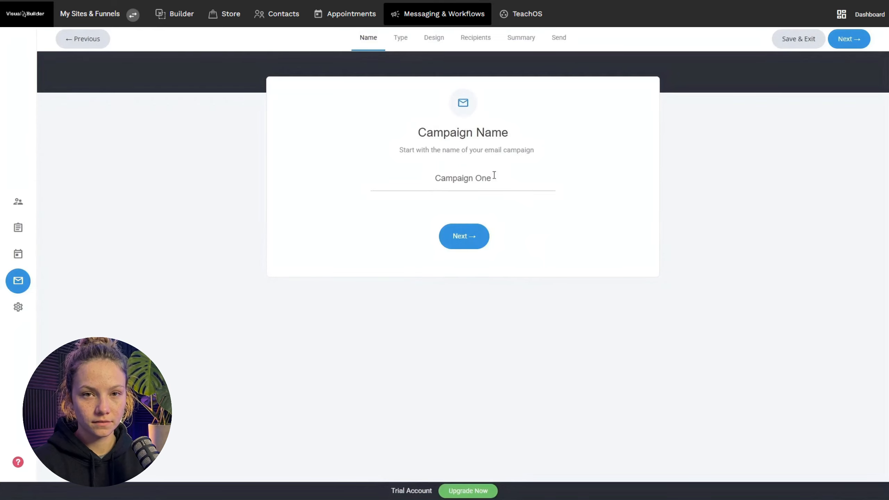
click(469, 236)
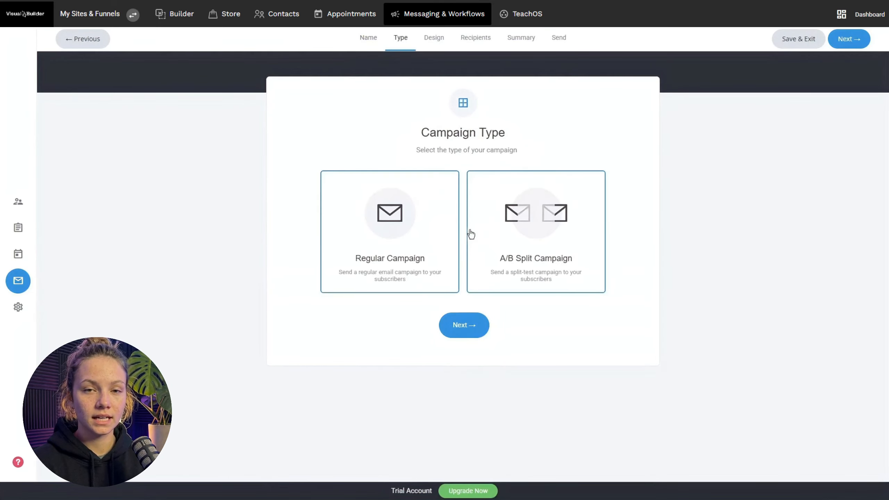
- Choose the "Your Catchy Email Headline Goes Here" template for the campaign and save brand details with company name "Comapny" and address "Address"
click(472, 324)
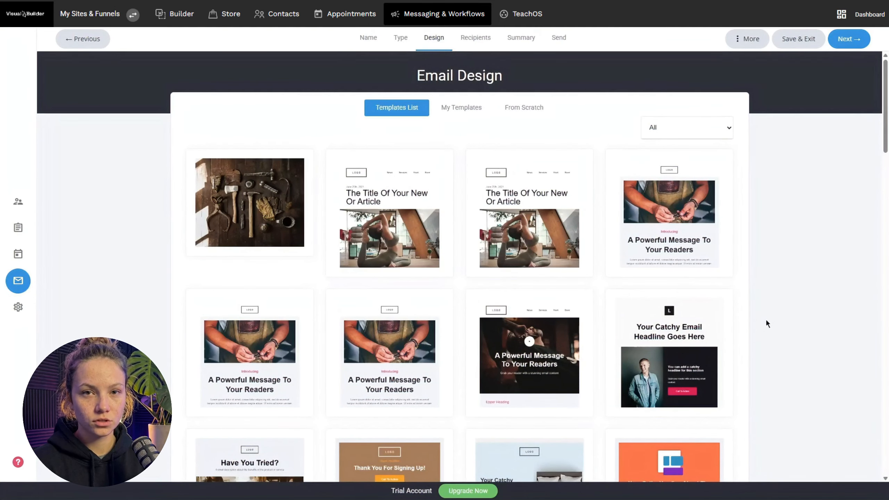
click(626, 361)
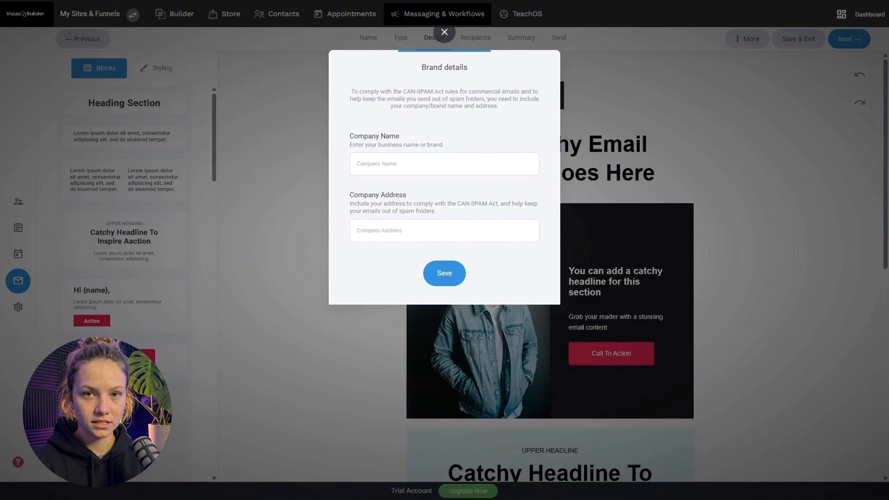
click(406, 167)
text(Comapny)
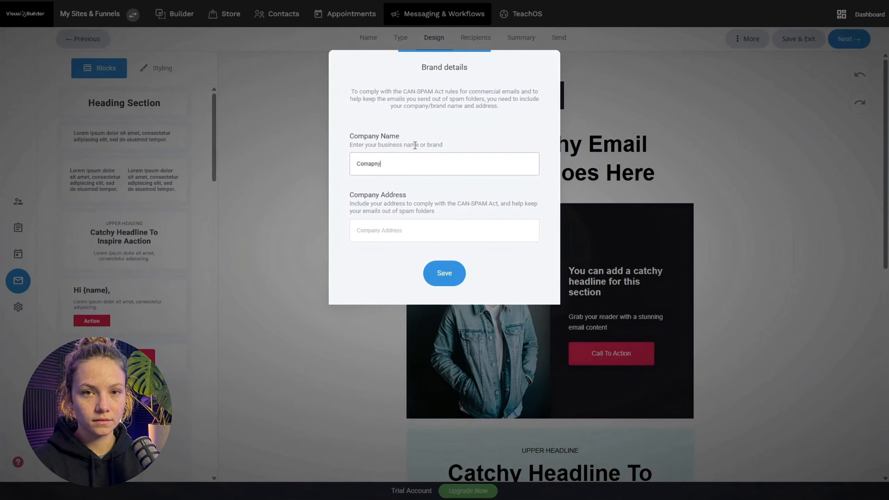
text(Address)
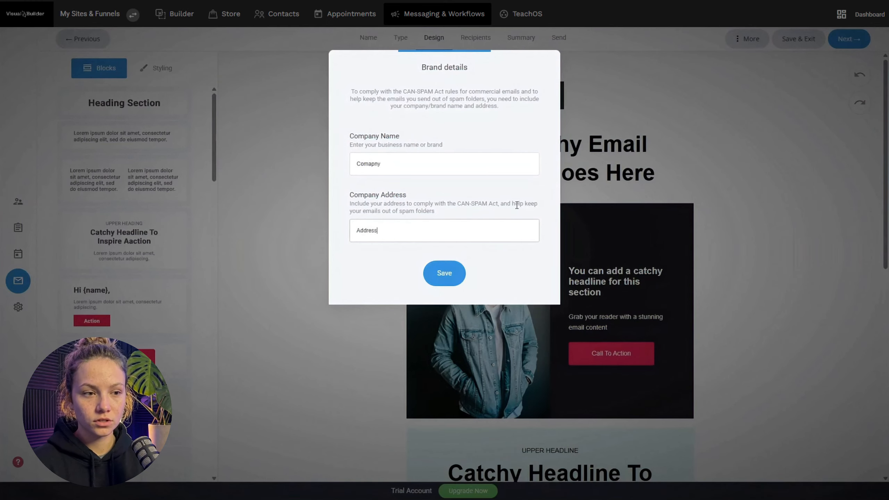
click(442, 276)
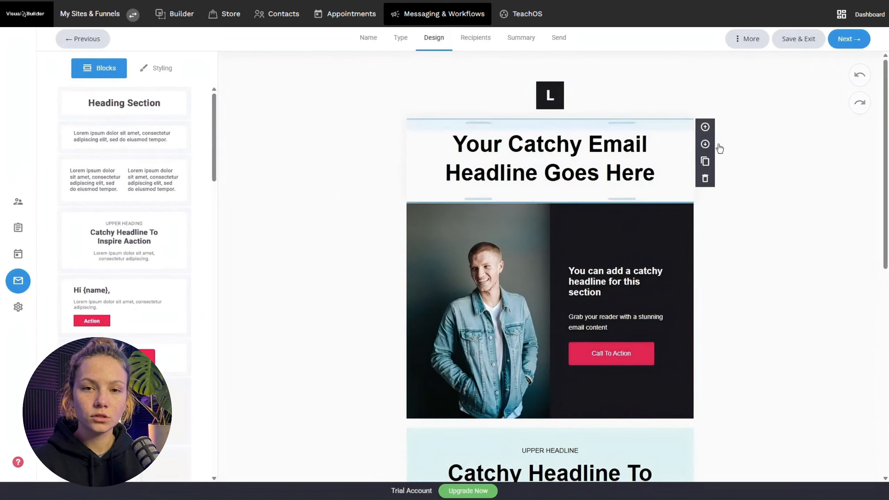
- Select the Default list as the campaign's recipients, continue to the summary, then save and exit the campaign
click(854, 39)
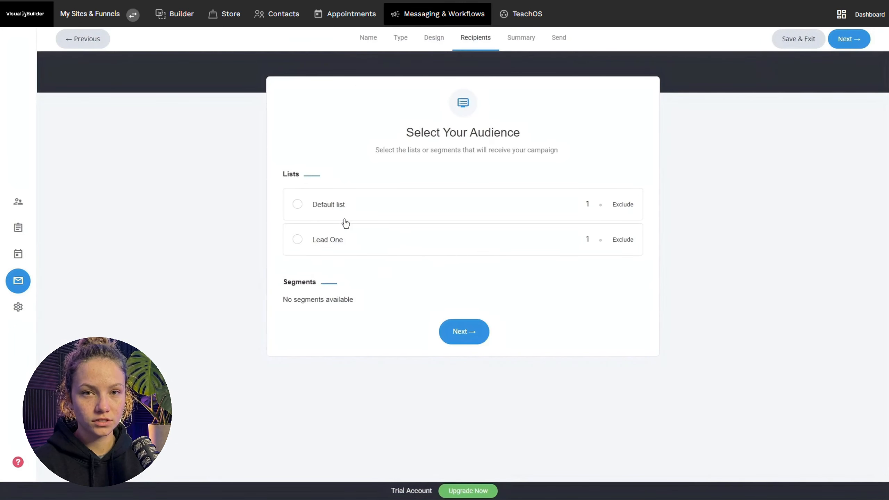
click(321, 206)
click(481, 330)
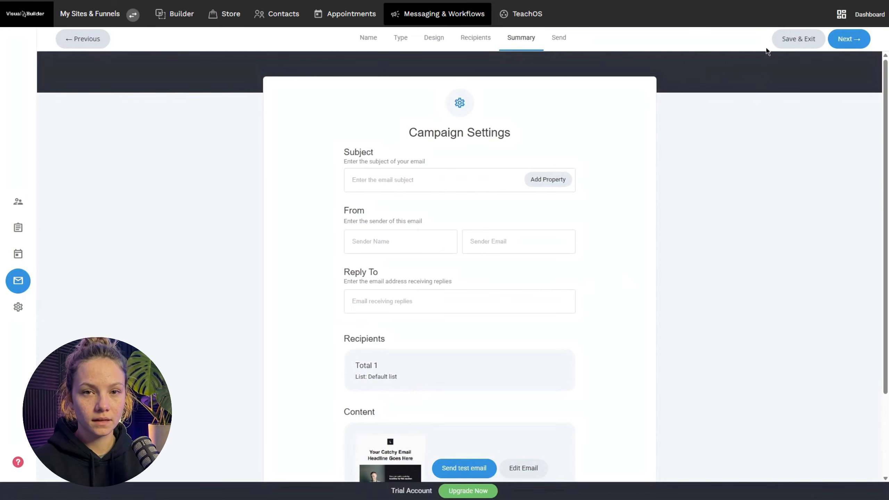
click(797, 43)
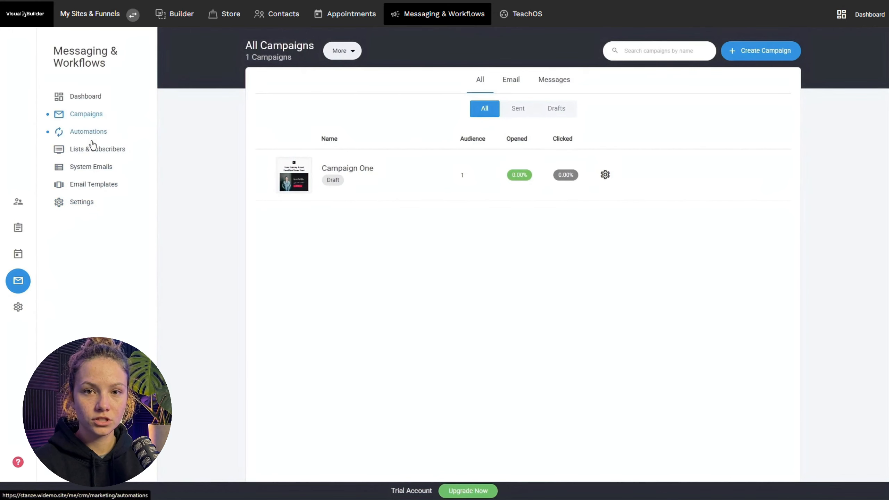
- Examine the verified domains settings and the form for adding a sending domain, then cancel the form
click(82, 202)
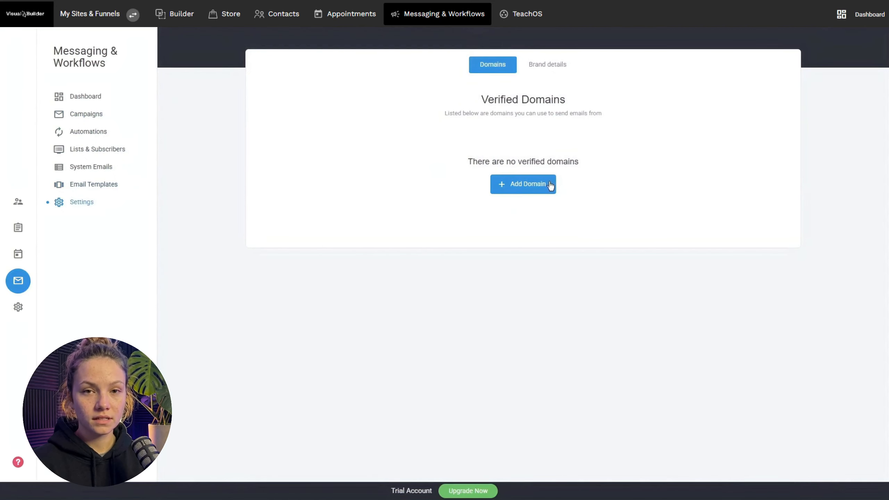
click(530, 191)
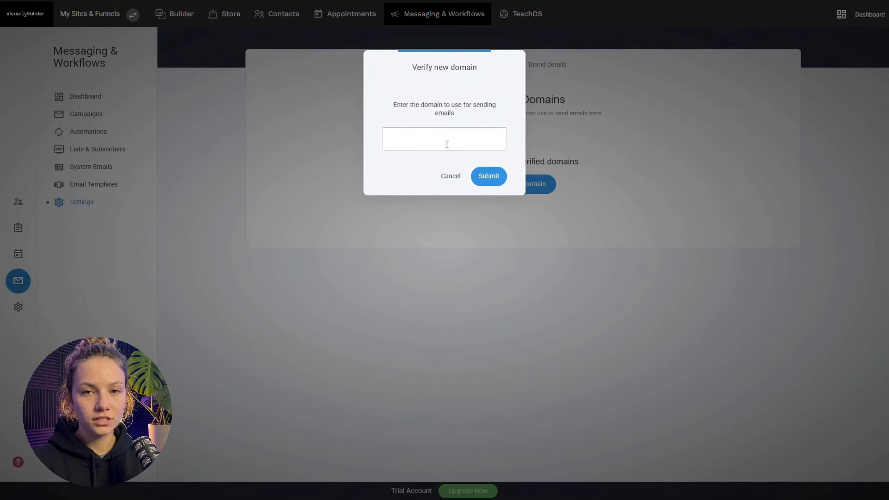
click(448, 176)
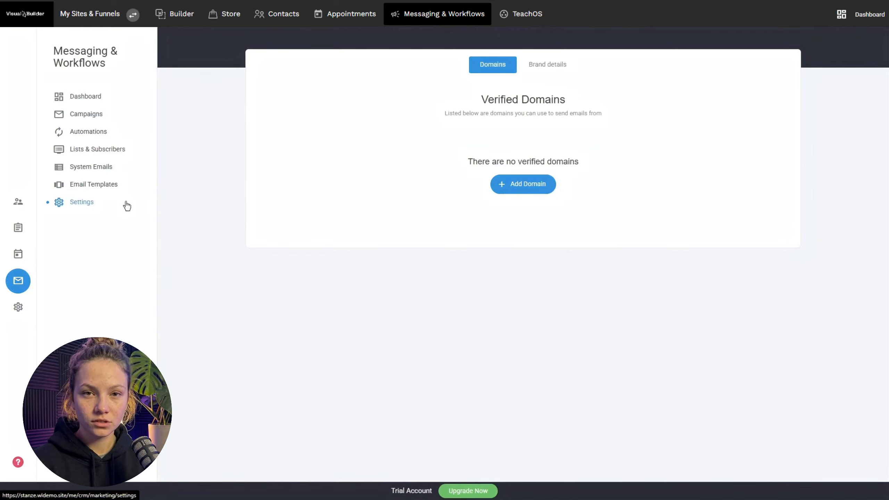
- Create a blank automation named "Quiz"
click(95, 133)
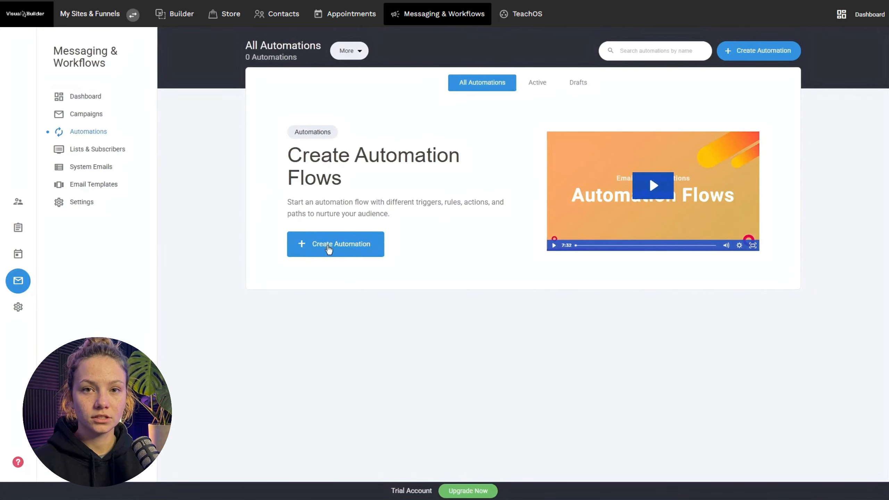
click(329, 249)
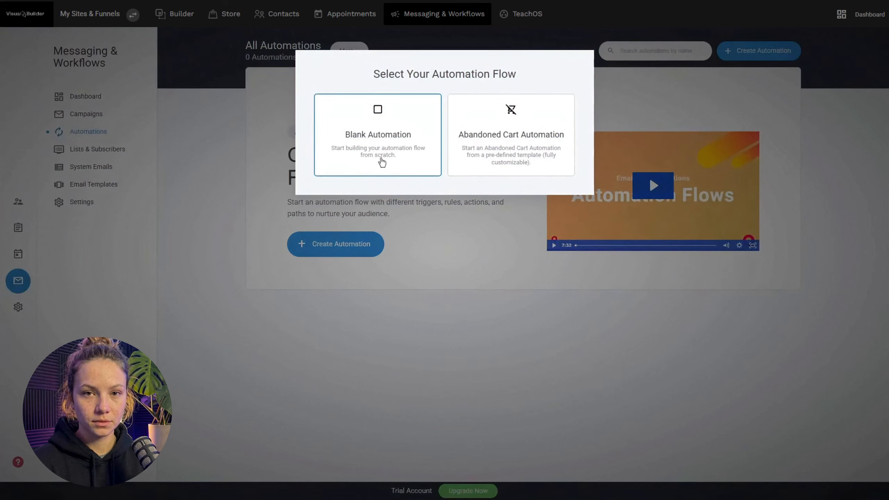
click(402, 157)
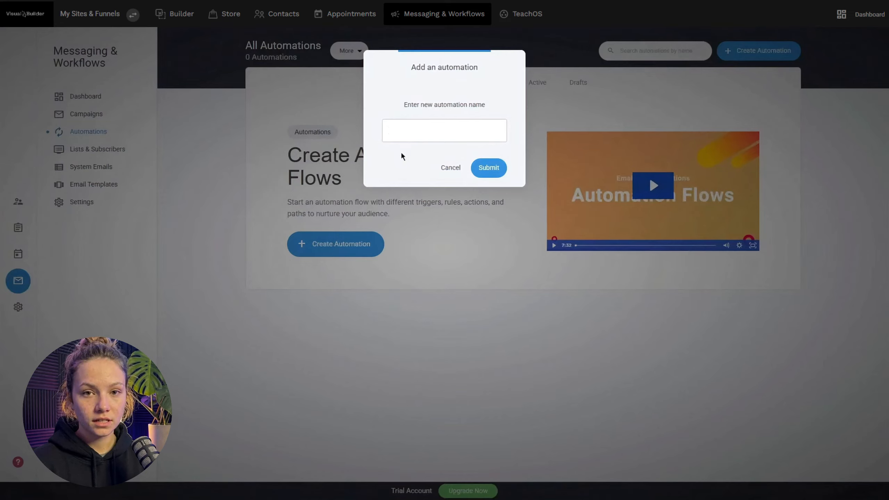
text(Quiz)
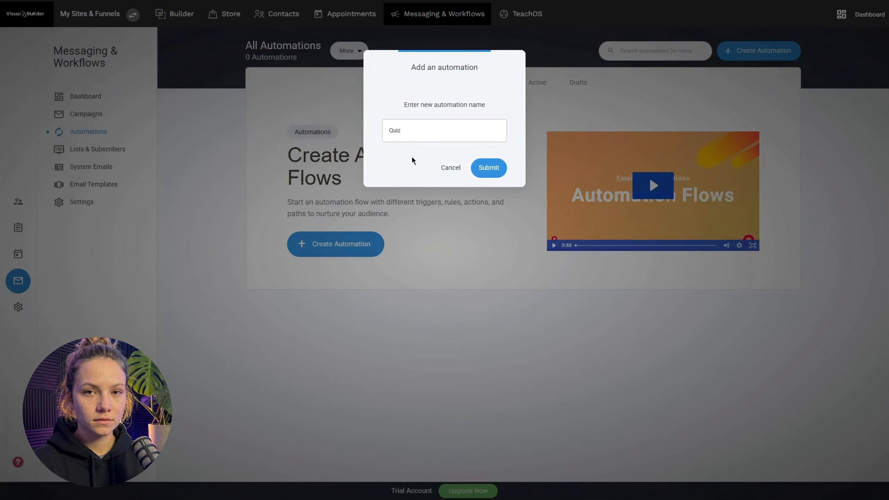
click(488, 168)
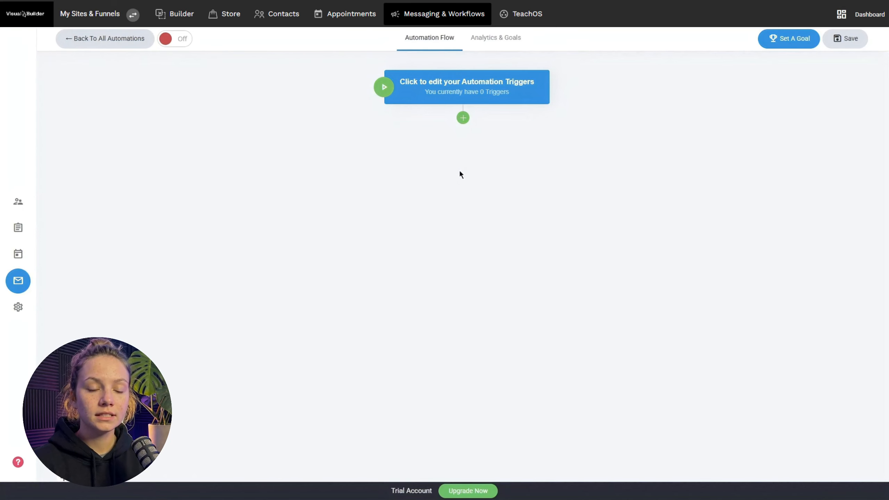
- Add an automation trigger that starts the flow when a contact is added to the Lead One list
click(469, 96)
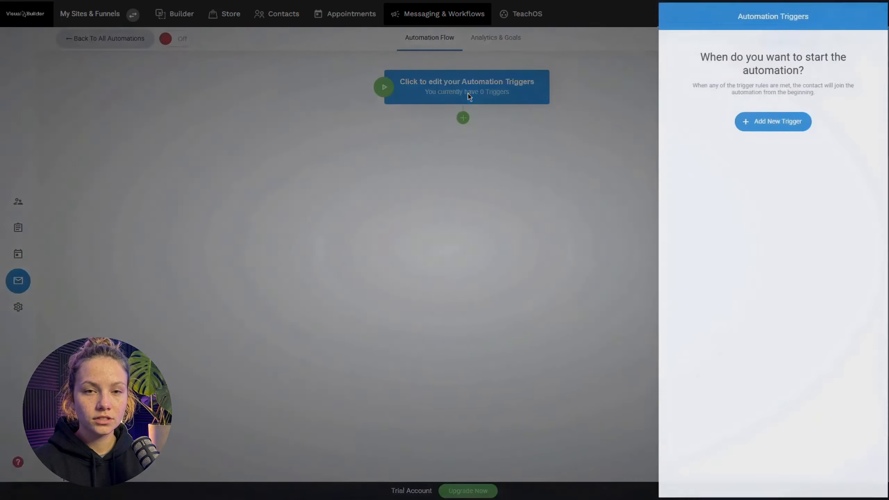
click(783, 130)
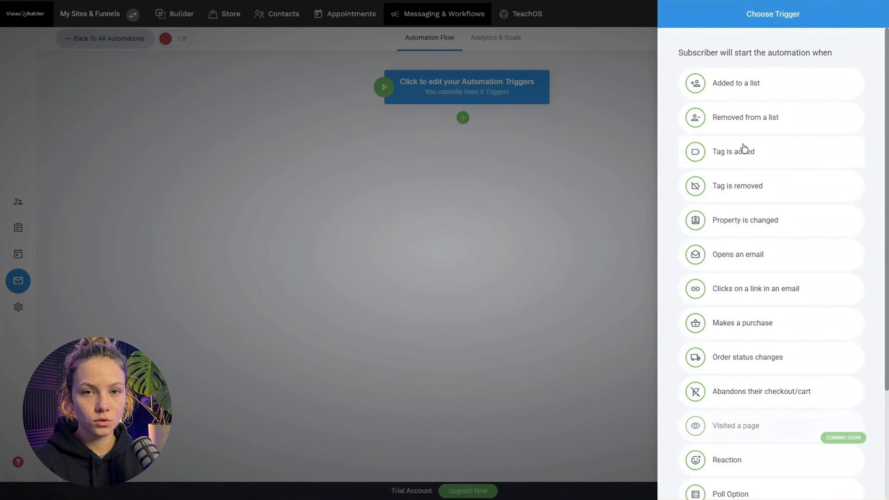
click(755, 92)
click(726, 80)
click(387, 125)
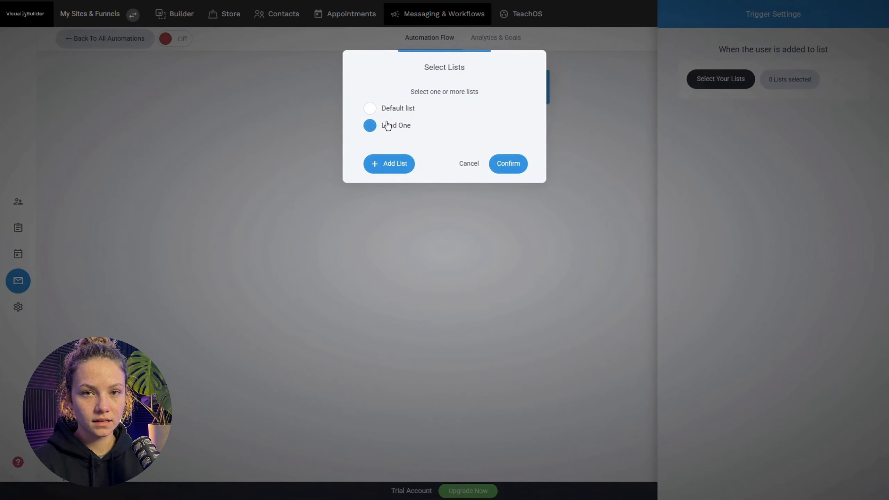
click(509, 168)
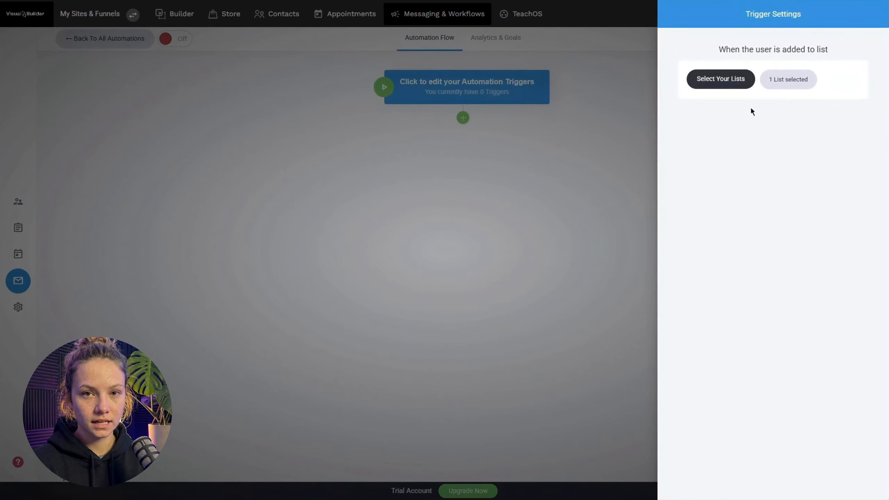
click(620, 162)
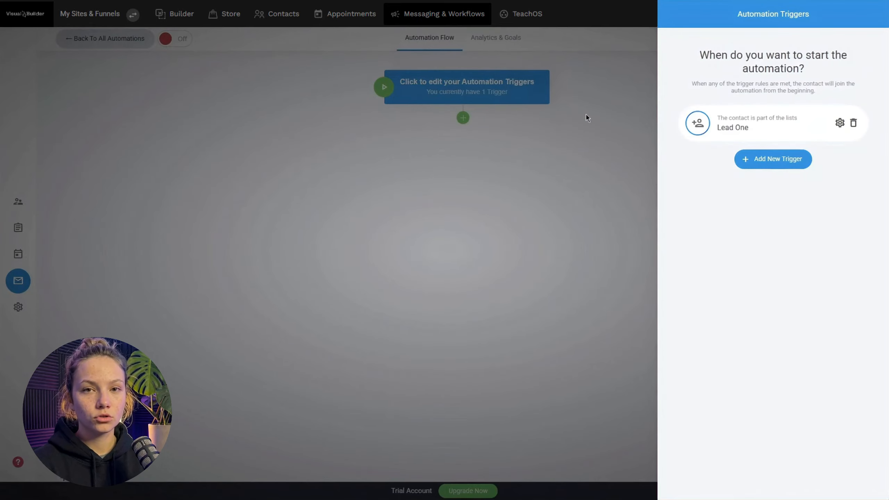
click(596, 151)
- Add a Delay step of 10 minutes below the automation trigger, using a specific amount of time
click(462, 118)
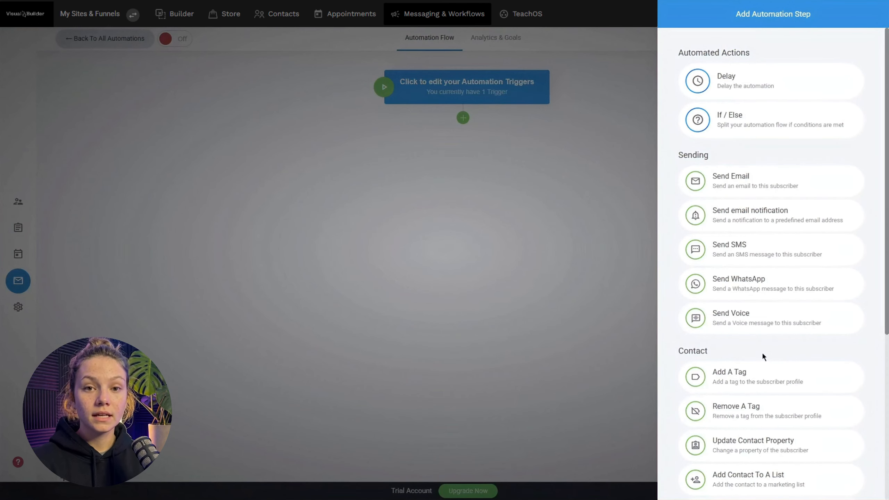
click(749, 91)
click(752, 81)
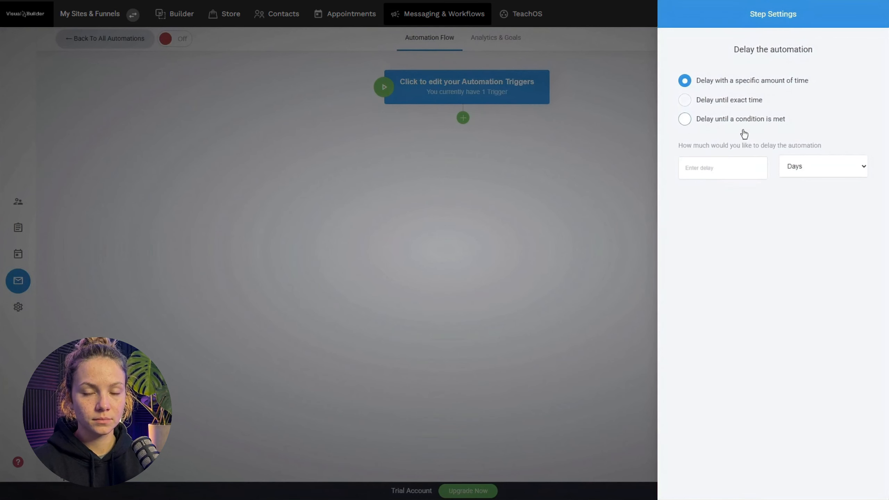
click(802, 166)
click(801, 195)
click(803, 167)
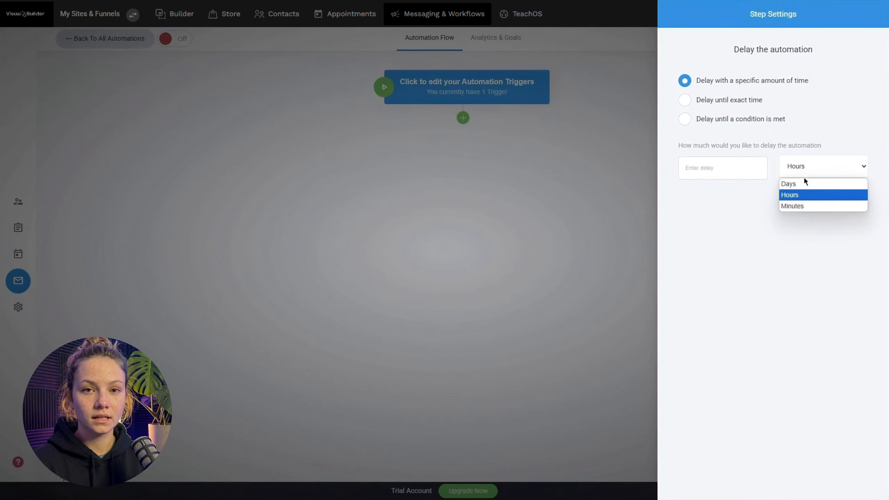
click(792, 206)
text(10)
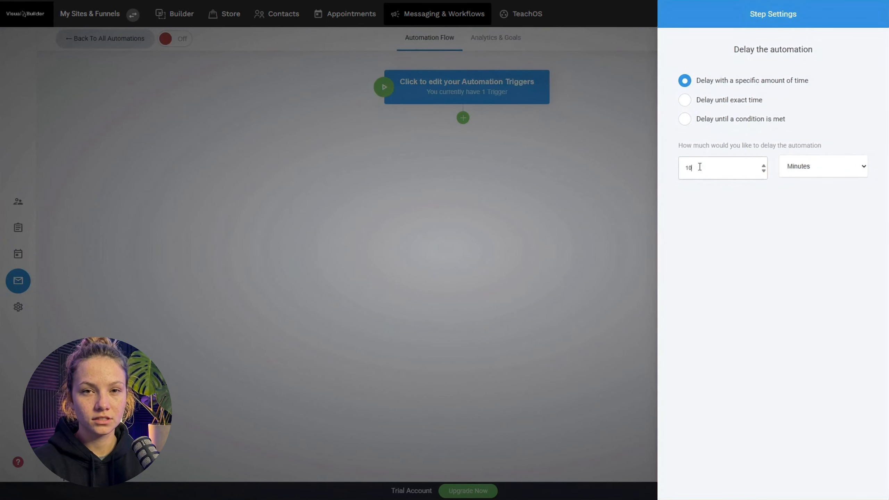
click(599, 215)
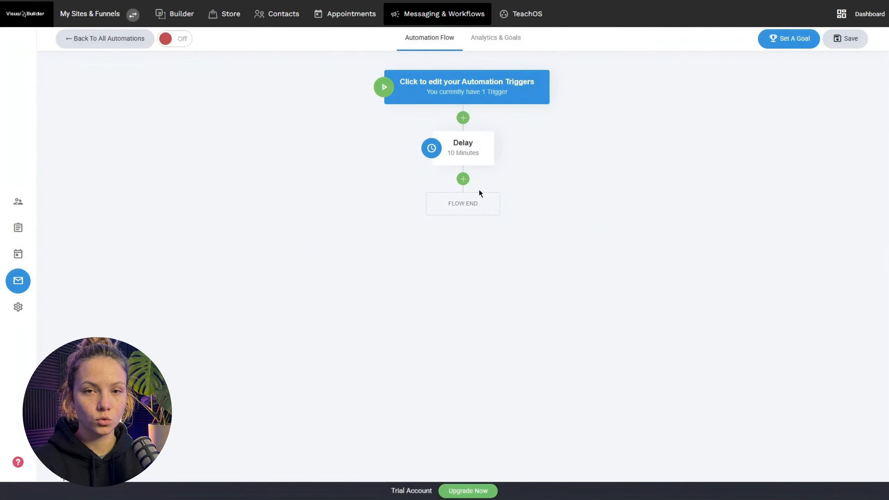
- Examine the Send Email step's settings and email templates, then close them without adding the step after the delay
click(462, 179)
click(721, 183)
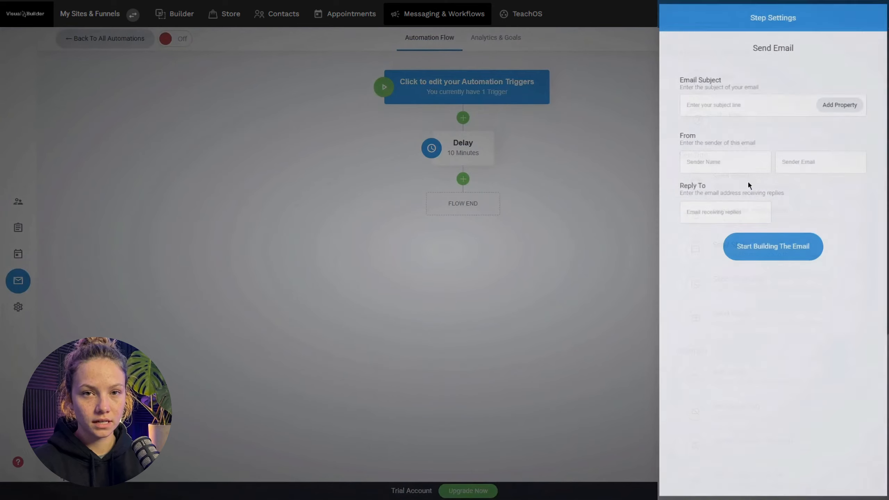
click(758, 247)
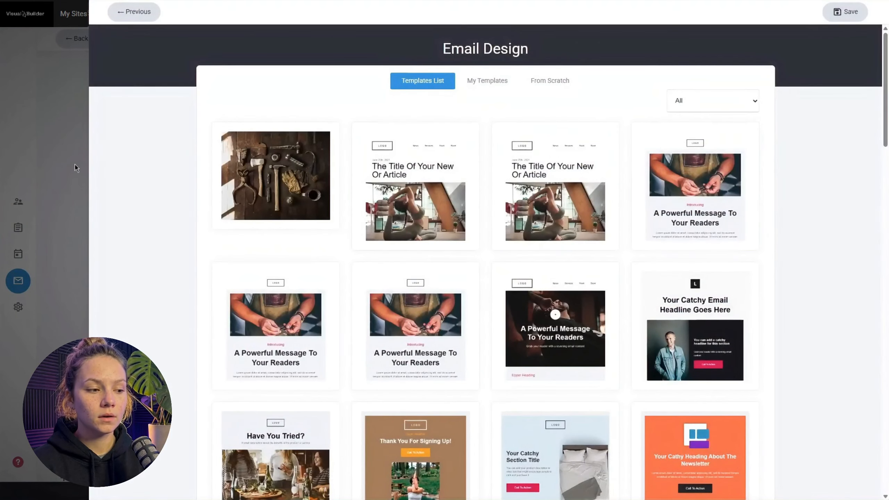
click(68, 161)
click(516, 197)
click(516, 197)
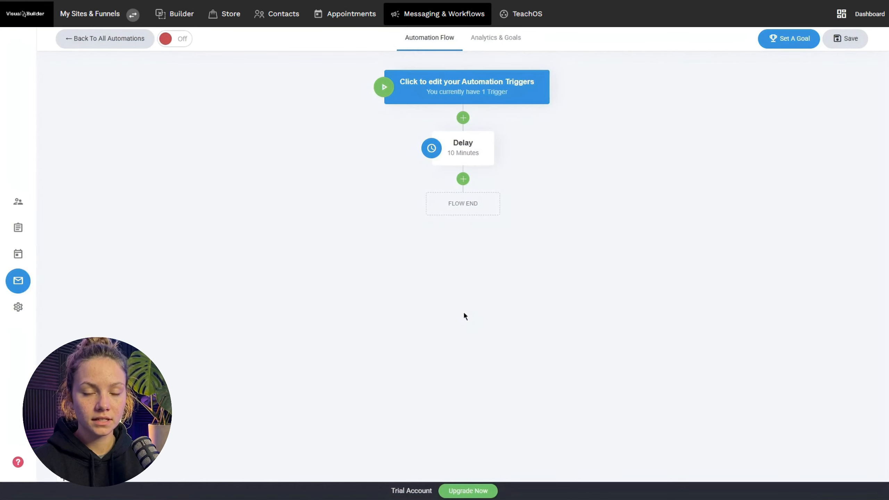
- Review the automation step types available after the delay, including the sending and contact actions, then close the list
click(462, 178)
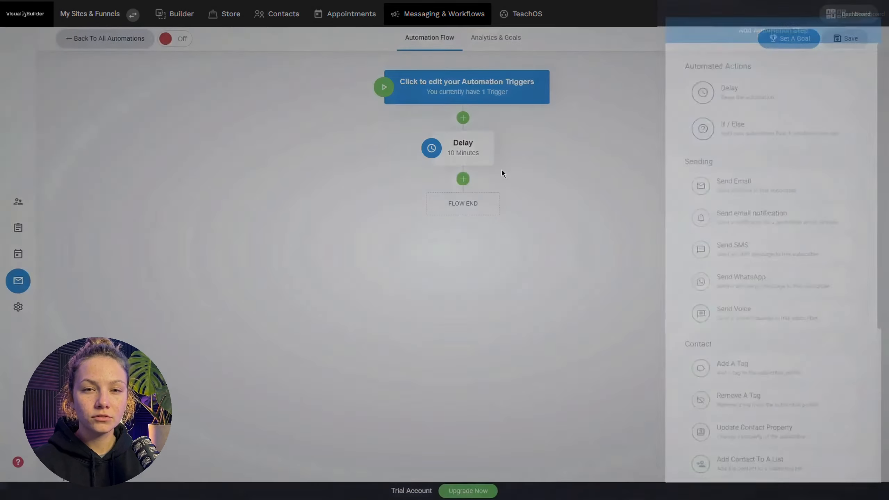
scroll(836, 248, down, 5)
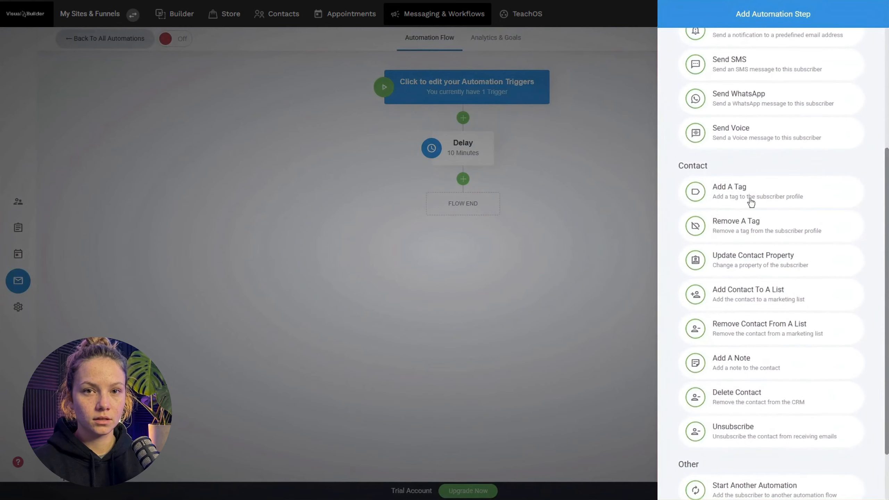
scroll(769, 227, down, 2)
scroll(738, 290, up, 7)
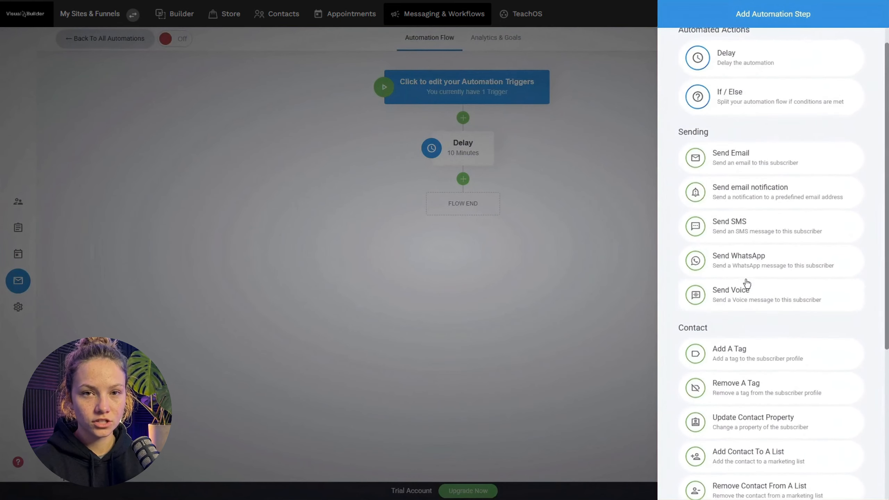
click(576, 183)
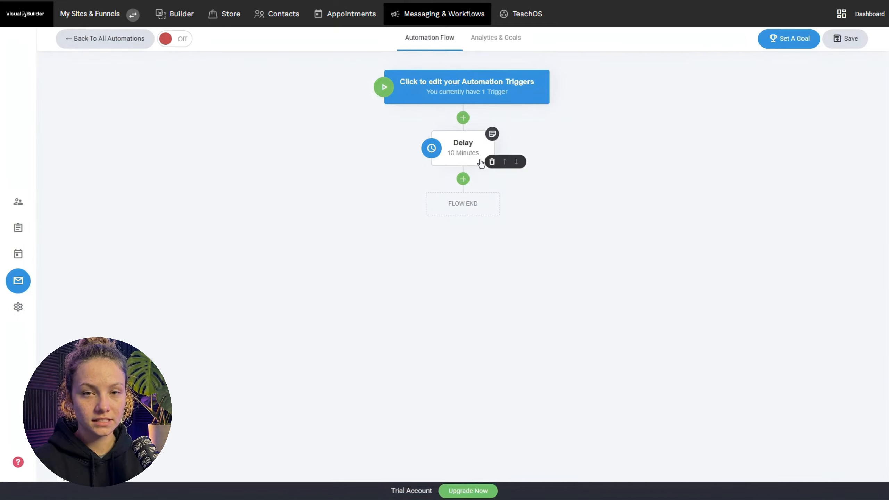
- Return to the list of all automations, discarding the unsaved changes to the Quiz flow
click(137, 40)
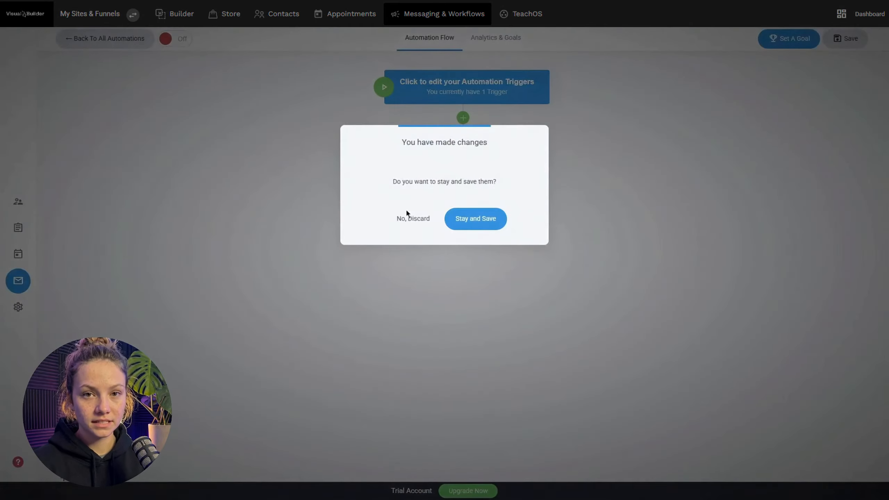
click(480, 222)
click(139, 40)
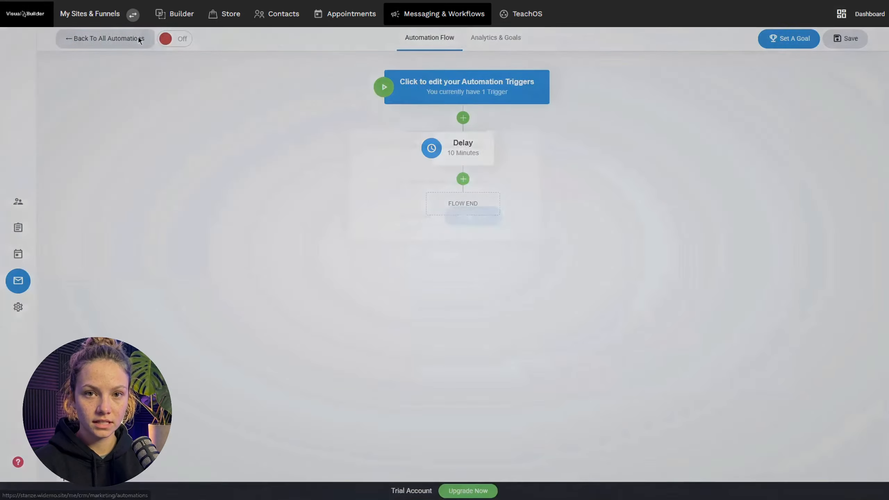
click(408, 222)
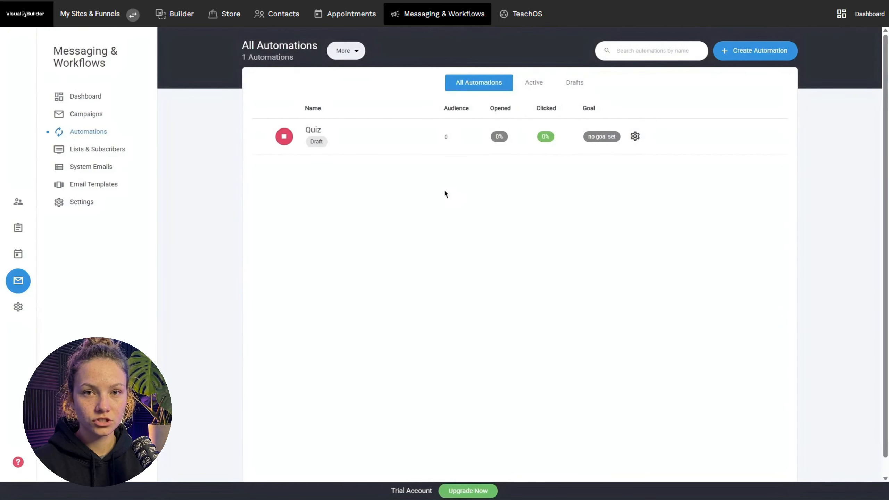
- Open the site builder and review its available widgets, including the lead generation ones, then close the widget list
click(354, 23)
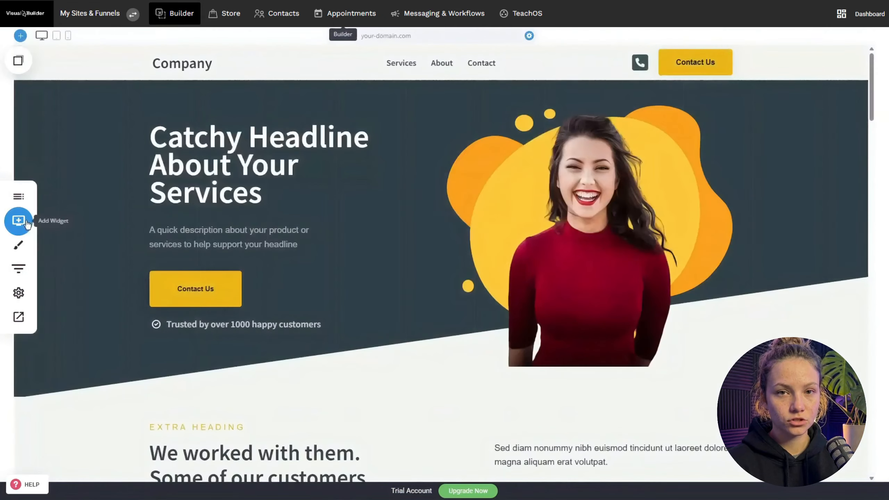
click(19, 220)
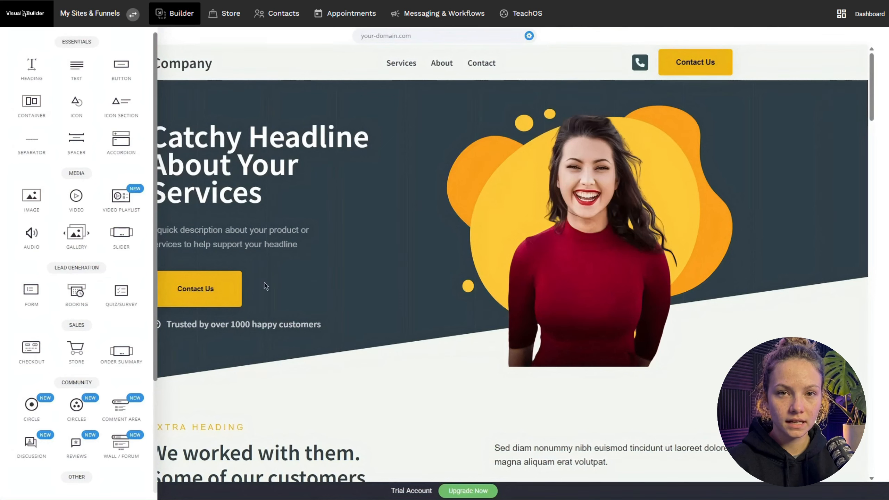
click(356, 256)
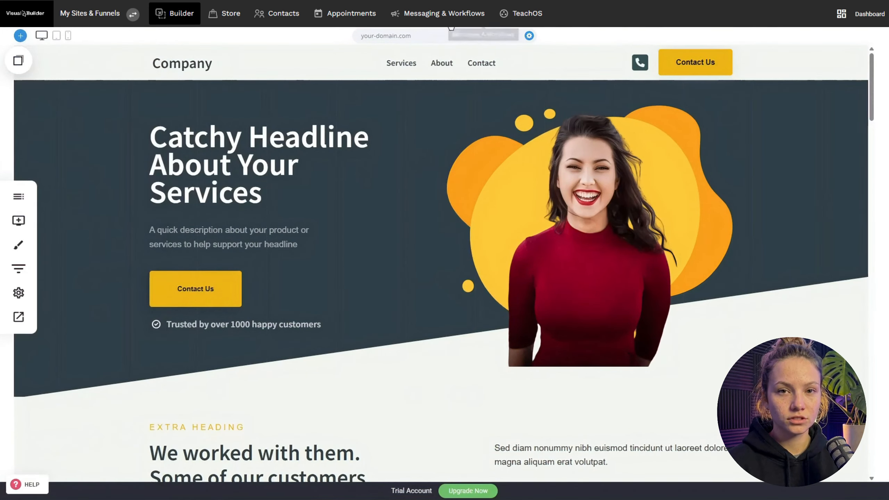
- View the list of all contacts and the Messaging & Workflows dashboard
click(420, 22)
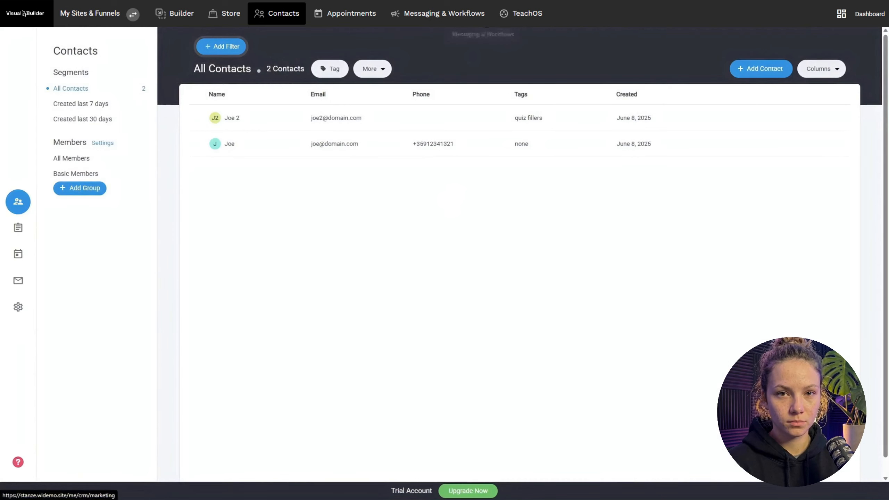
click(477, 16)
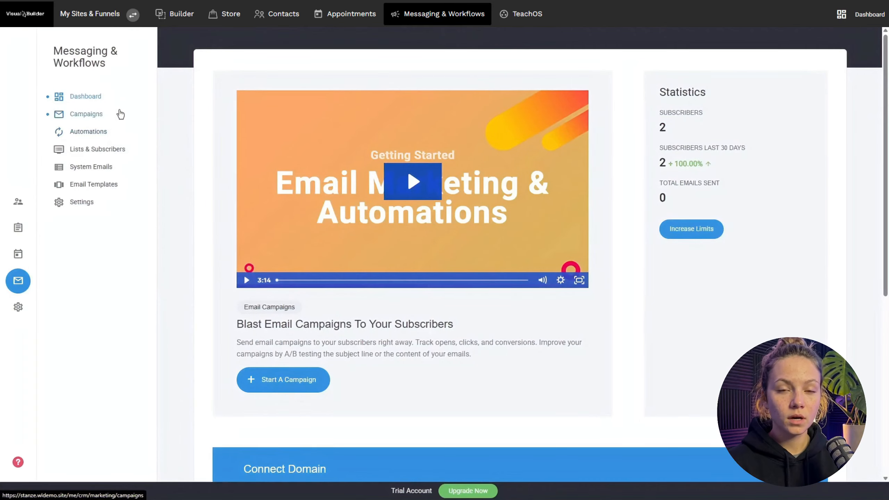